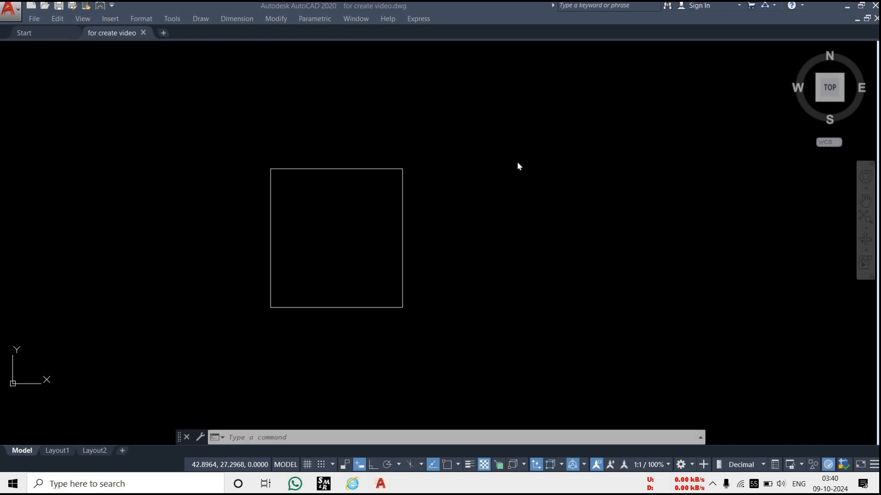
left_click(626, 127)
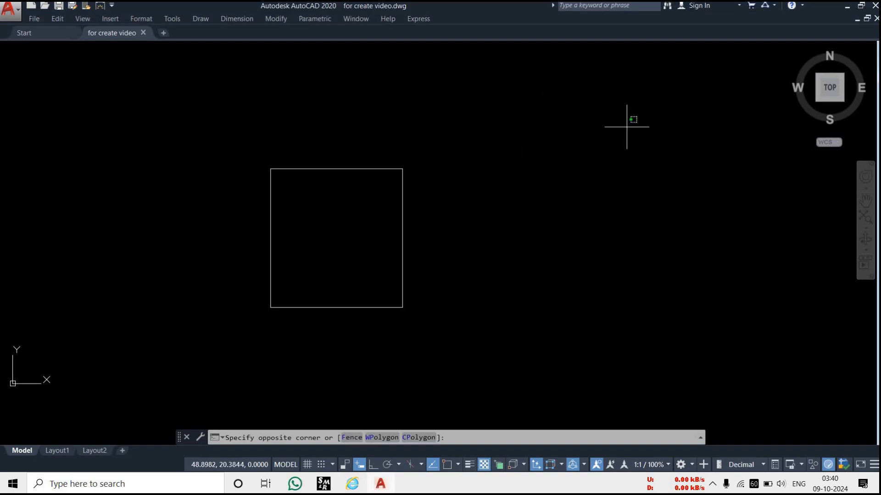
left_click(589, 172)
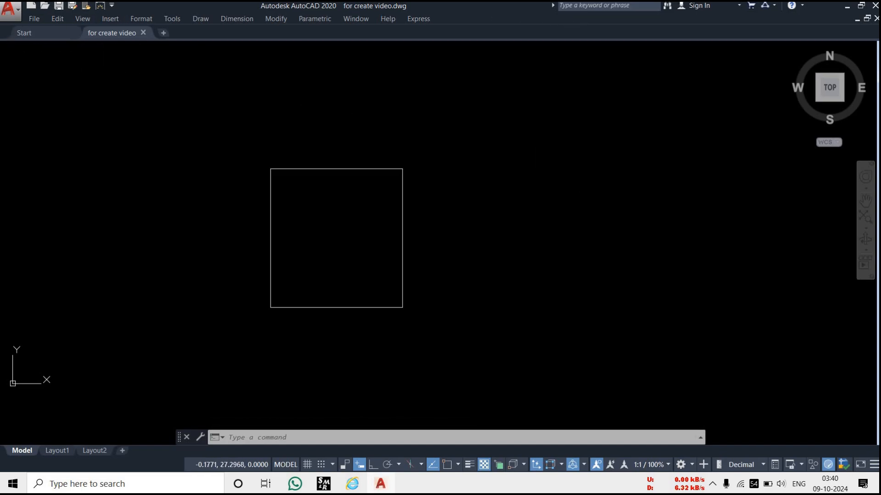
Step: Display the ribbon with the RIBBON command and hide it again with RIBBONCLOSE
type("RIBBON")
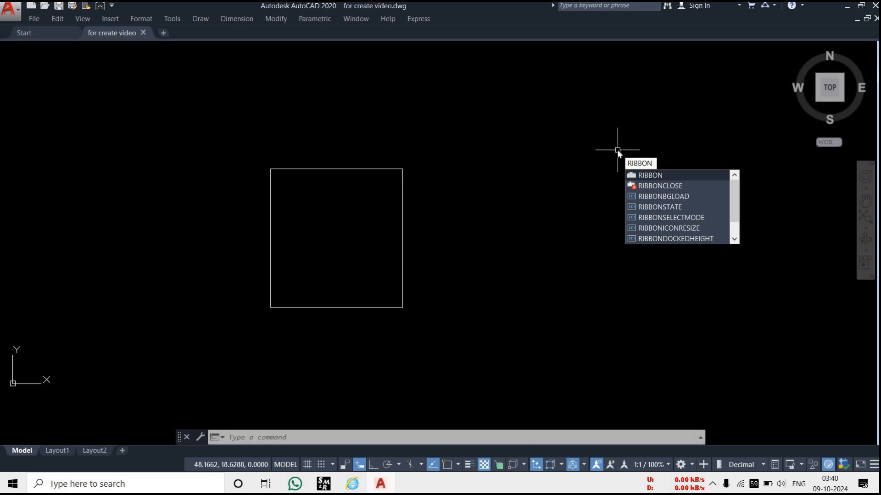
left_click(649, 176)
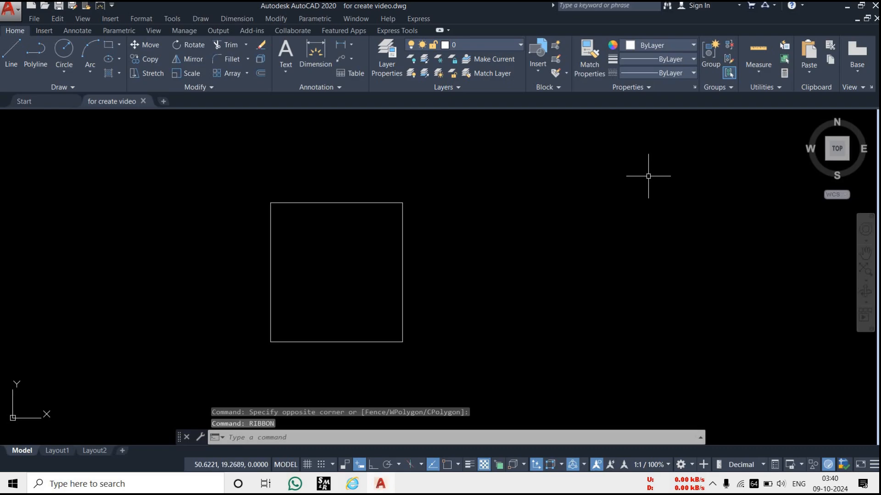
type("RIbb")
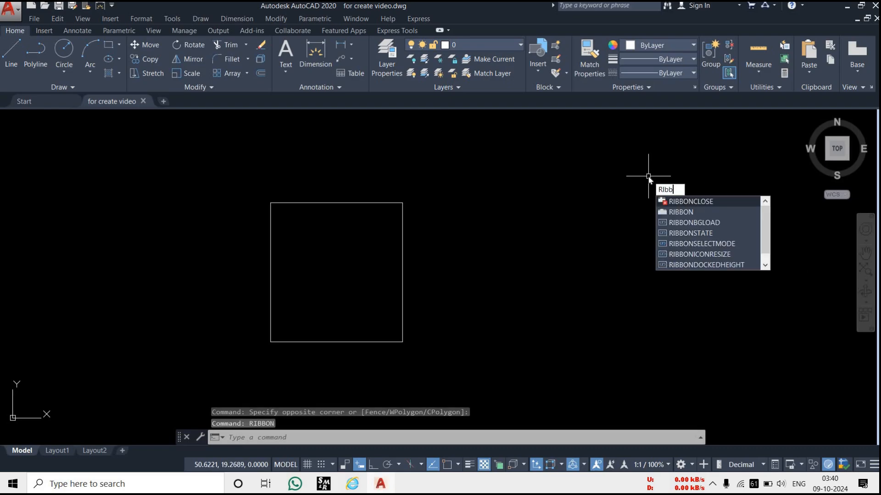
left_click(688, 202)
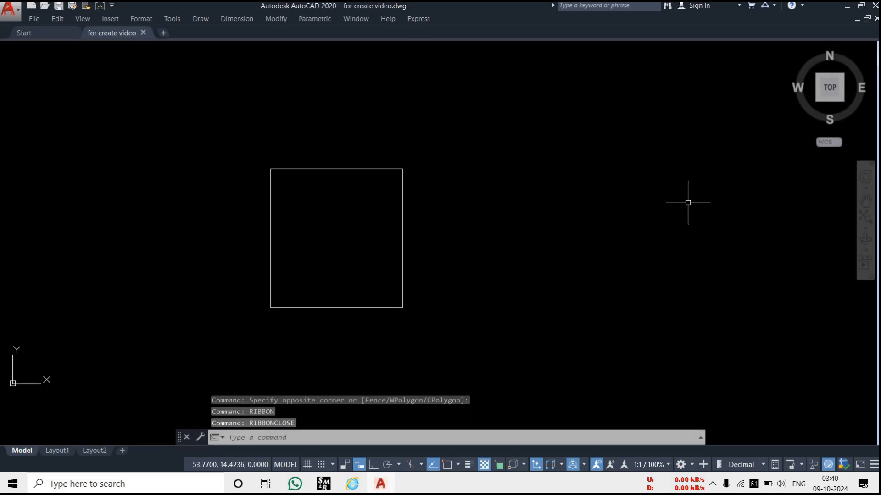
Step: Add the Workspace selector to the Quick Access Toolbar and check the list of available workspaces
left_click(112, 6)
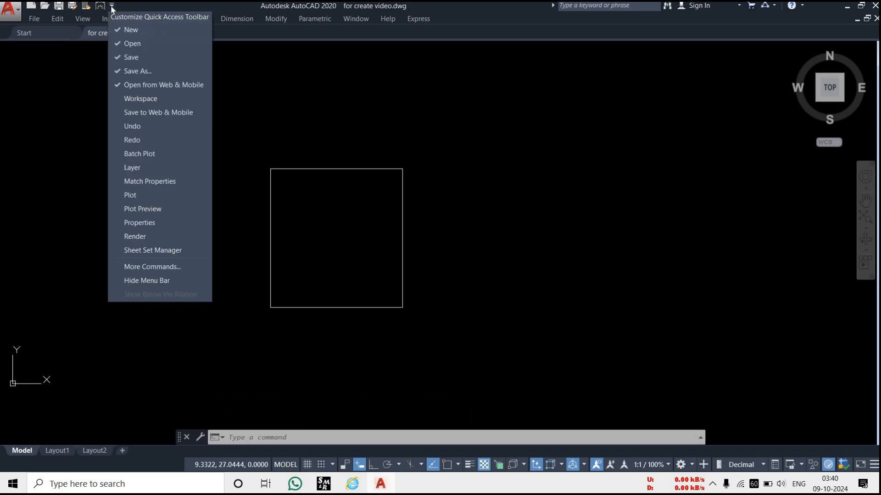
left_click(122, 99)
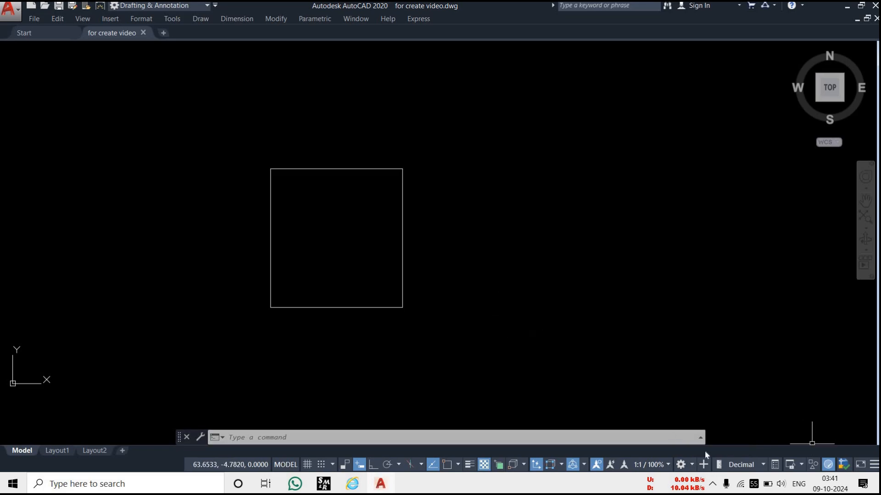
left_click(691, 465)
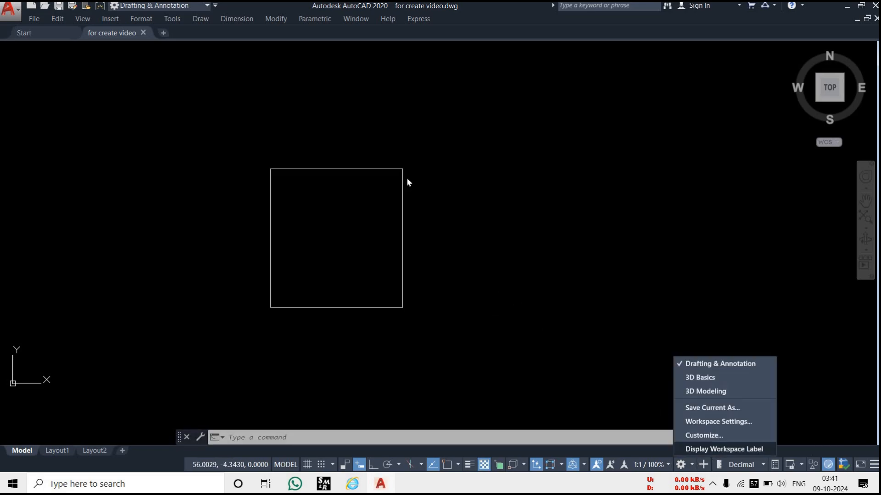
left_click(336, 88)
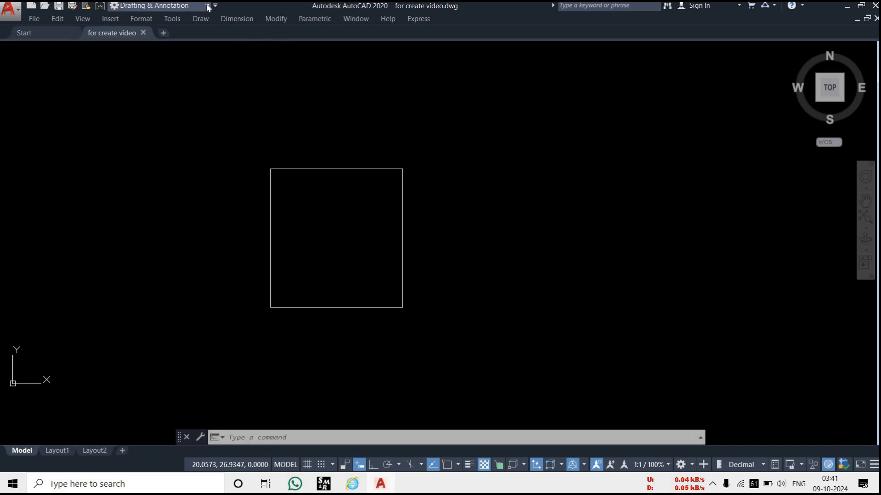
Step: Switch the workspace to 3D Modeling and return to Drafting & Annotation so the ribbon is restored
left_click(207, 7)
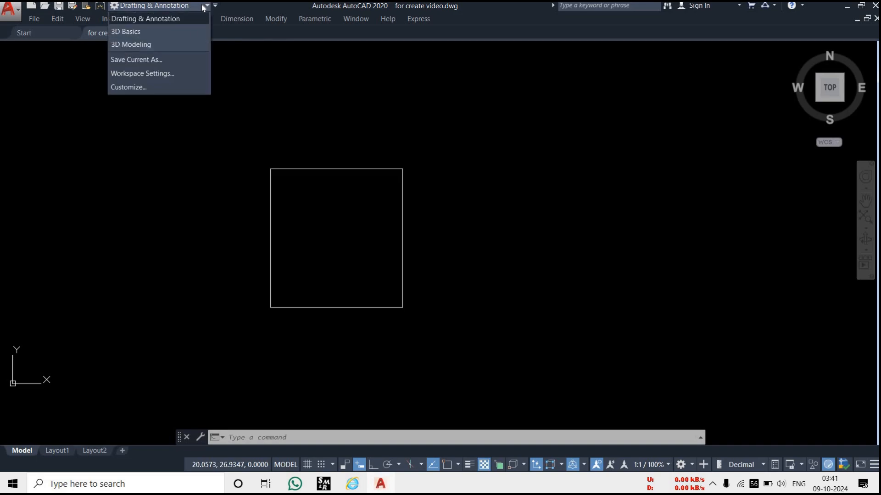
left_click(126, 44)
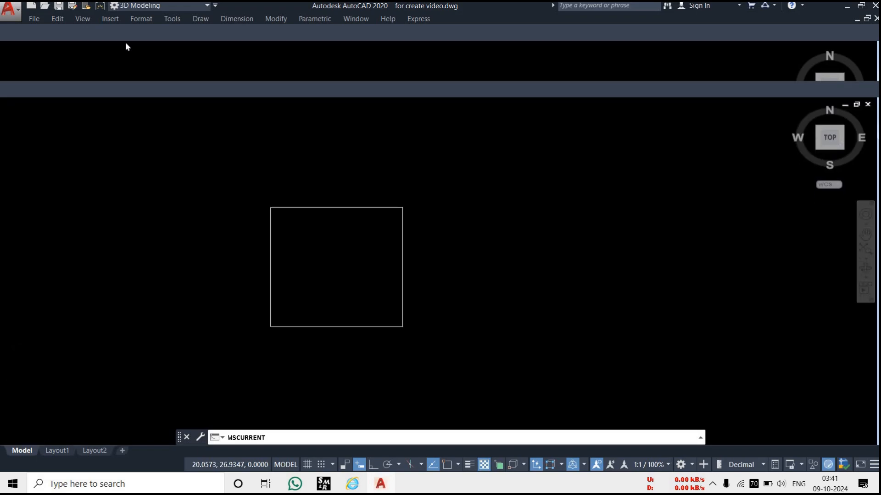
left_click(206, 6)
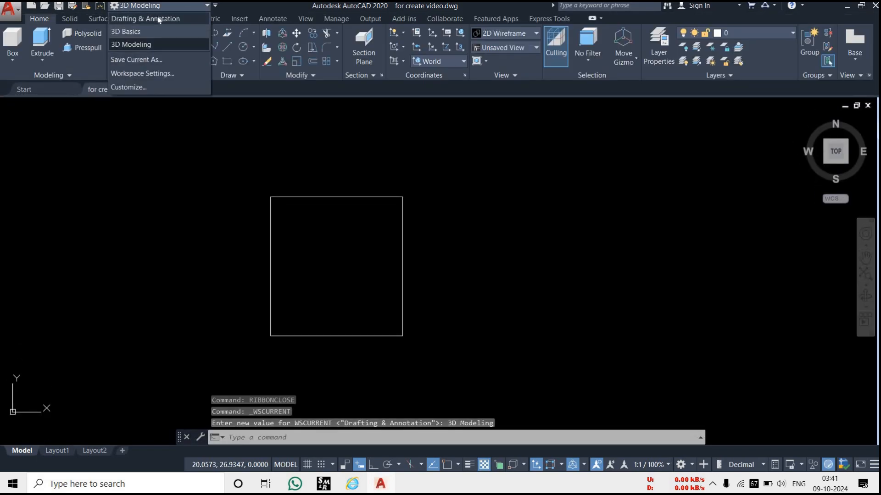
left_click(158, 20)
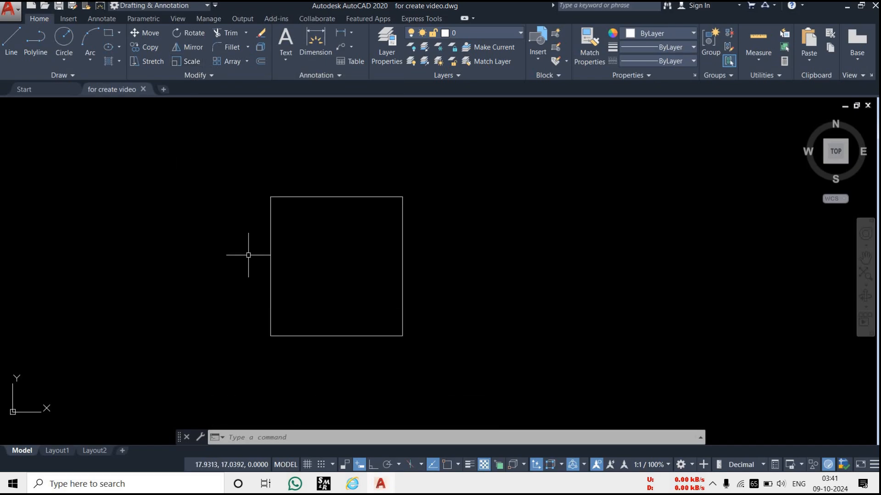
Step: Close the Command Line window and display it again
left_click(187, 438)
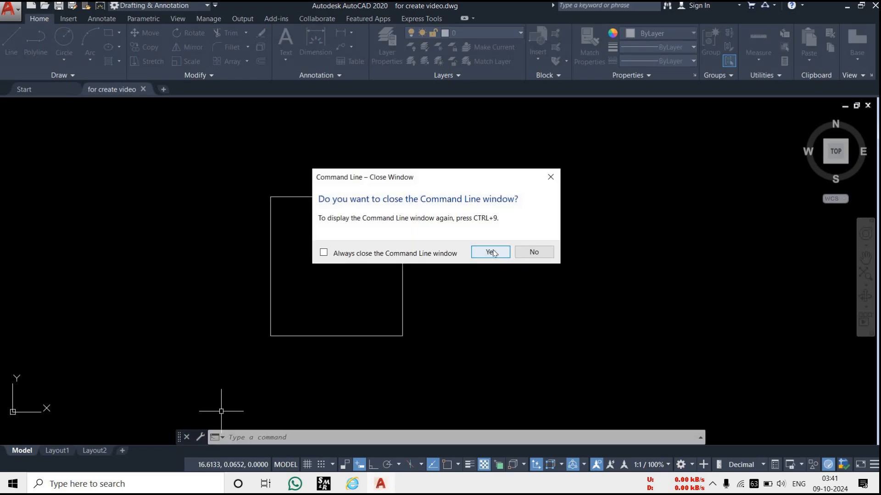
left_click(491, 252)
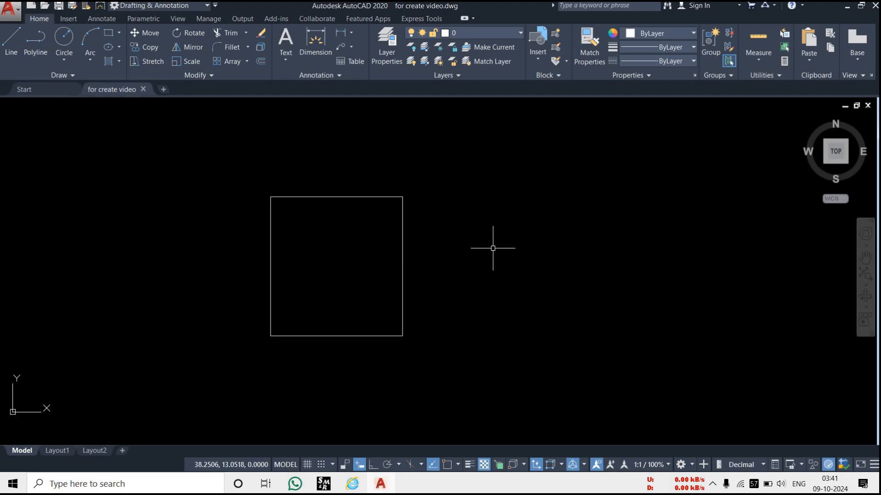
key("ctrl+9")
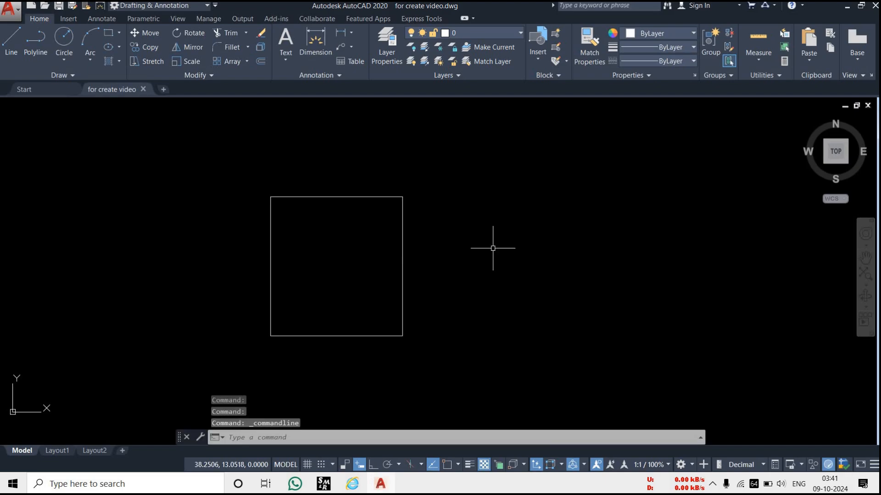
Step: Hide the Command Line window once more and restore it by entering its command name in the drawing area
key("ctrl+9")
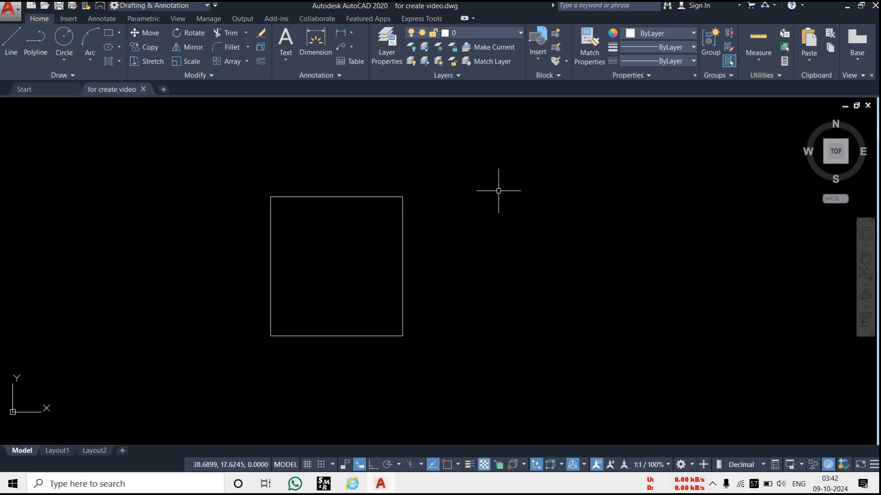
type("COmm")
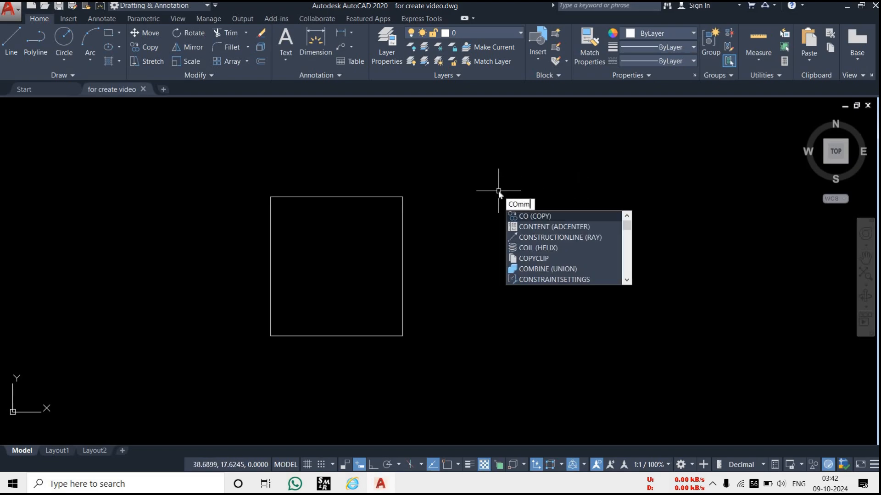
left_click(542, 215)
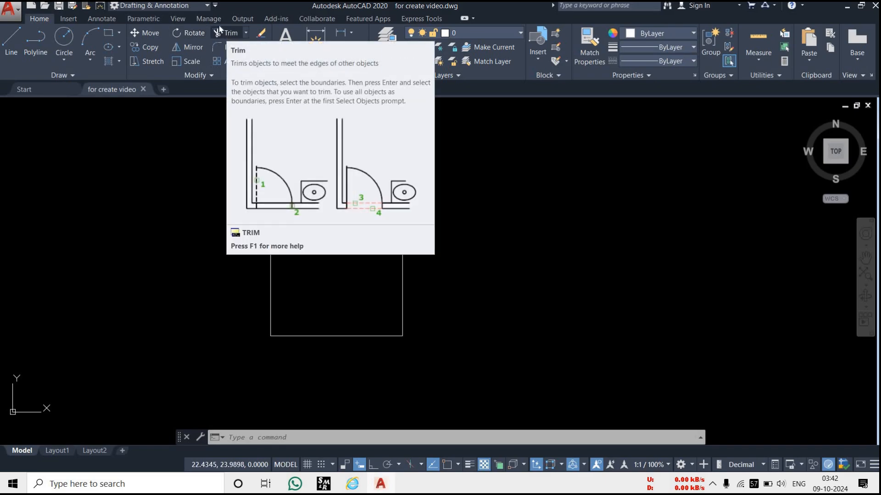
Step: Show the menu bar above the ribbon and review its Draw, Dimension and Modify commands
left_click(215, 5)
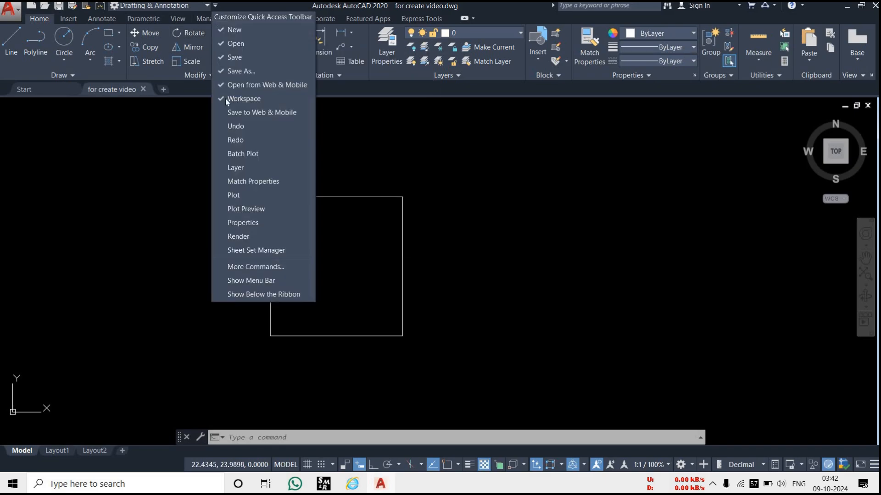
left_click(234, 281)
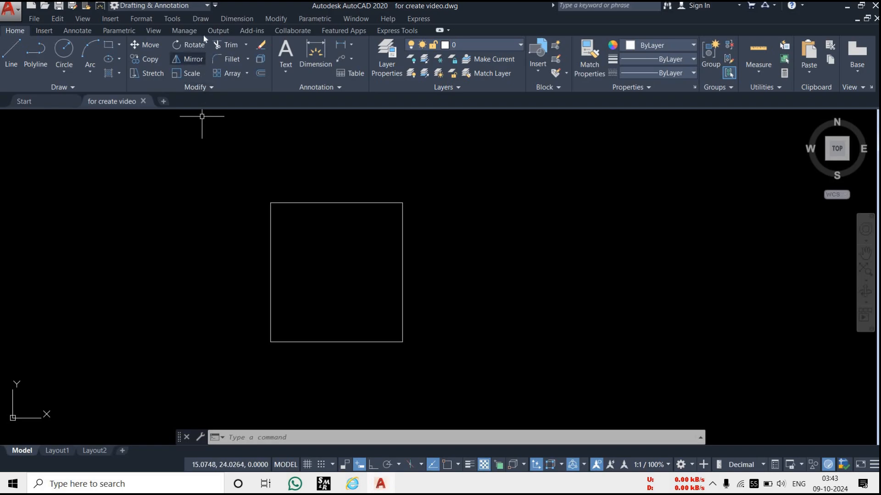
left_click(201, 18)
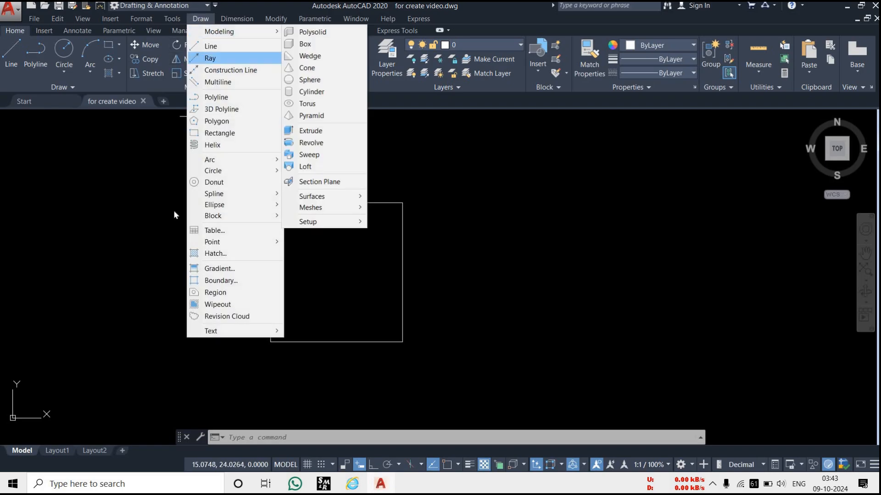
mouse_move(251, 17)
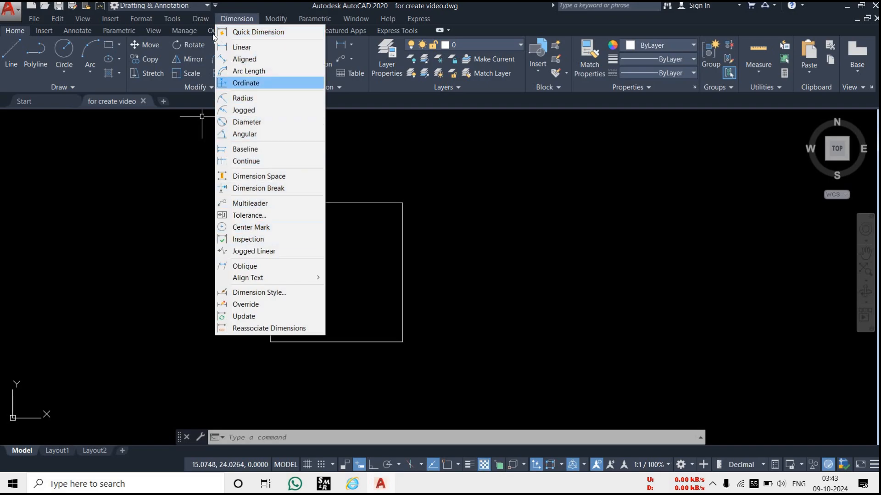
mouse_move(204, 20)
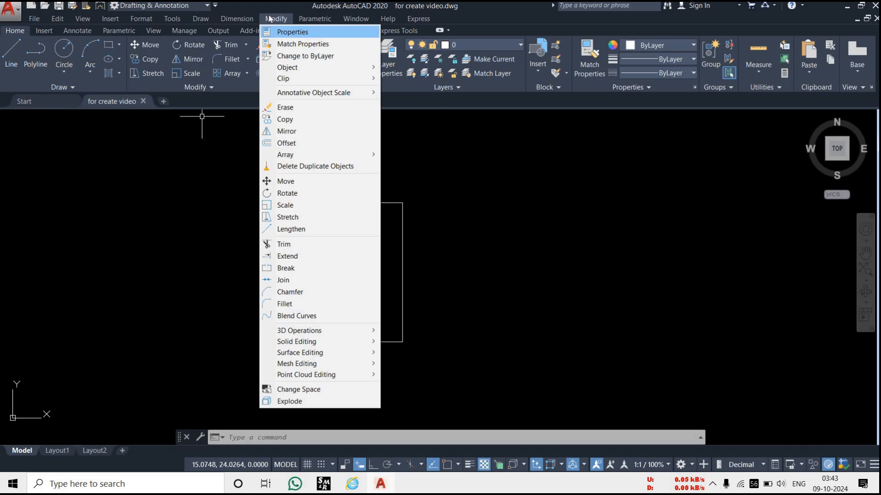
left_click(488, 182)
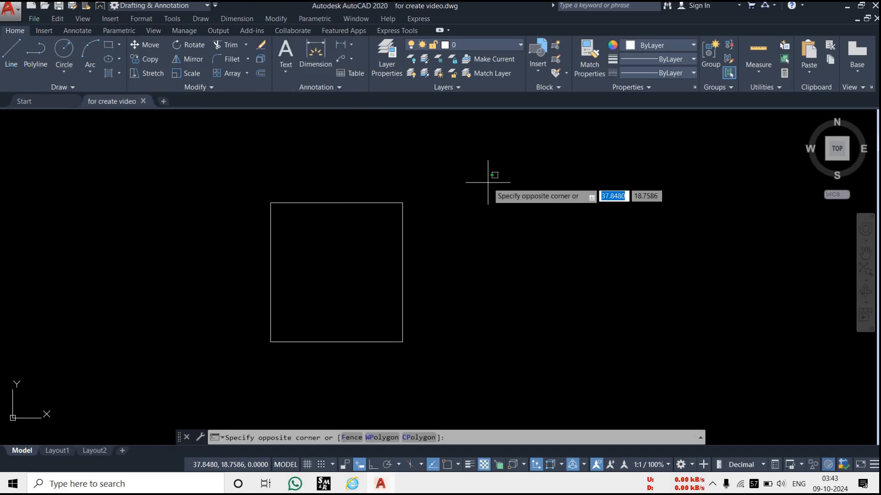
left_click(456, 164)
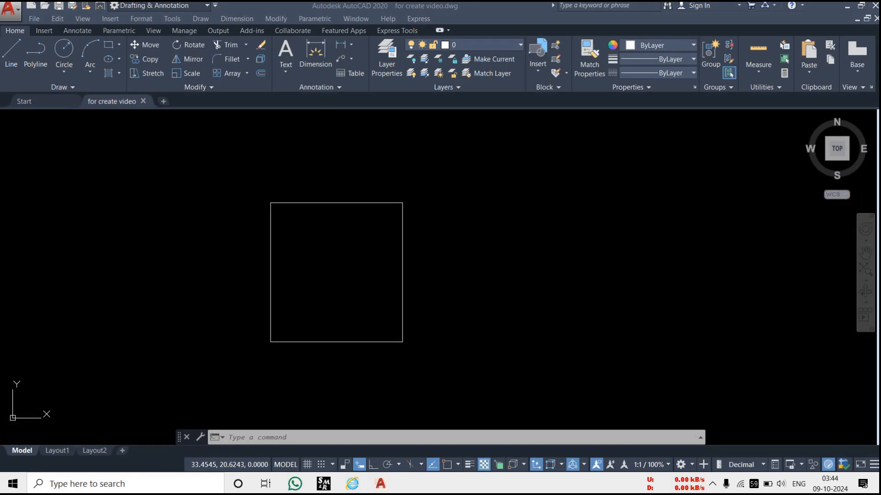
Step: Turn the UCS icon, ViewCube and navigation bar off and back on, one at a time
left_click(154, 31)
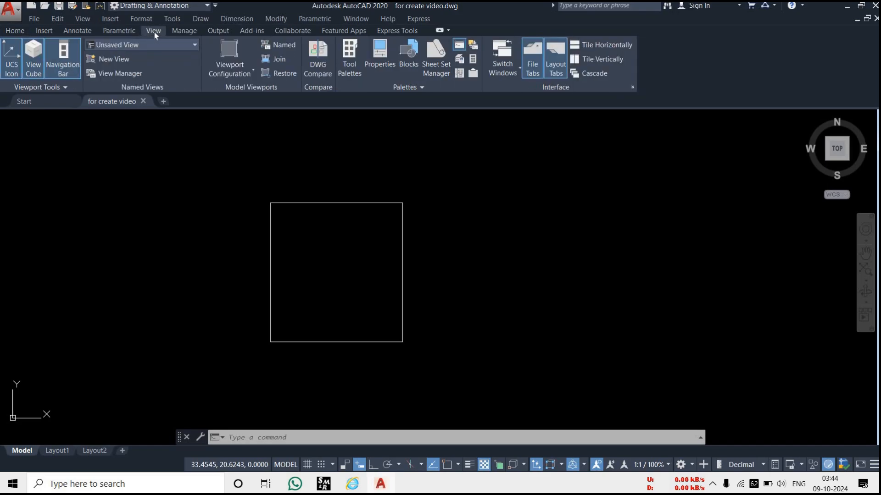
left_click(11, 68)
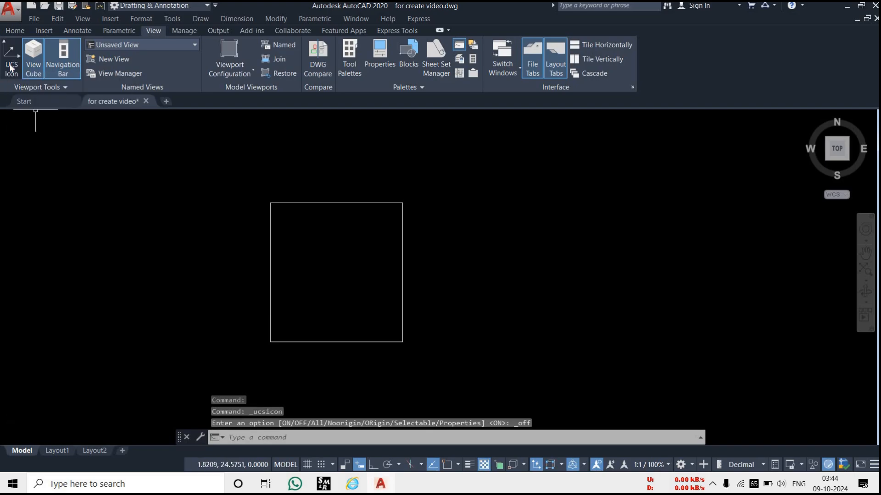
left_click(10, 68)
left_click(33, 64)
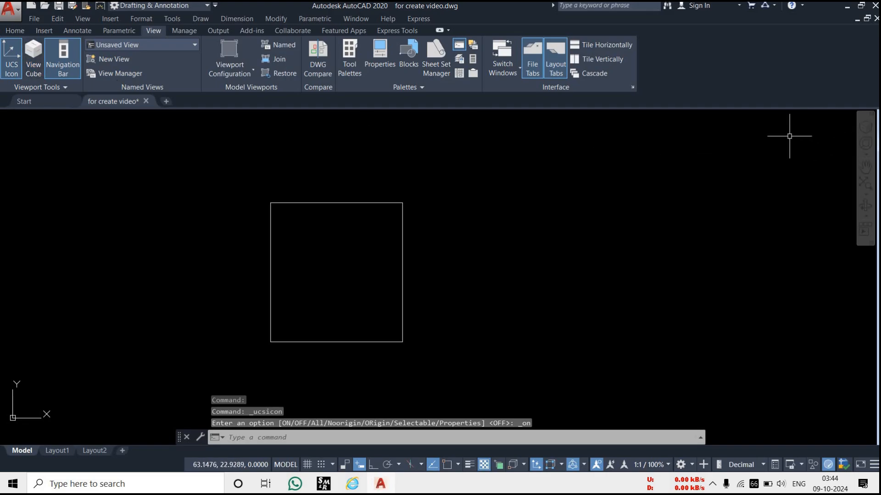
left_click(37, 70)
left_click(64, 67)
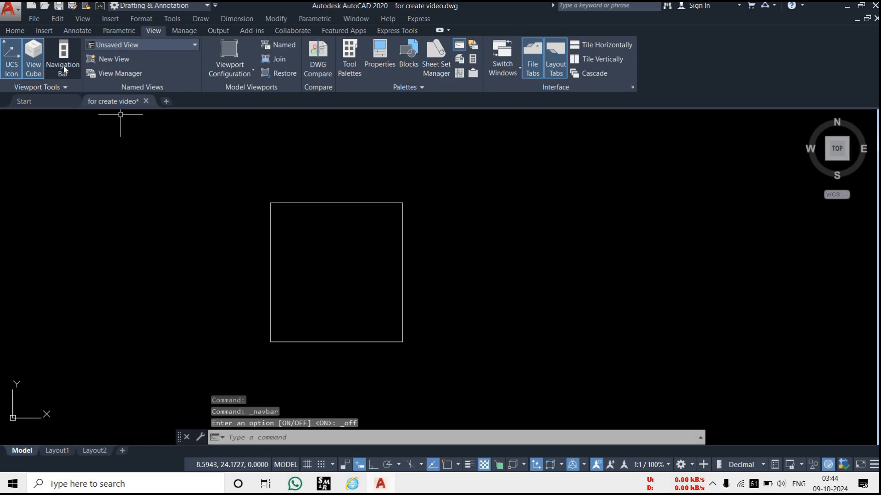
left_click(63, 68)
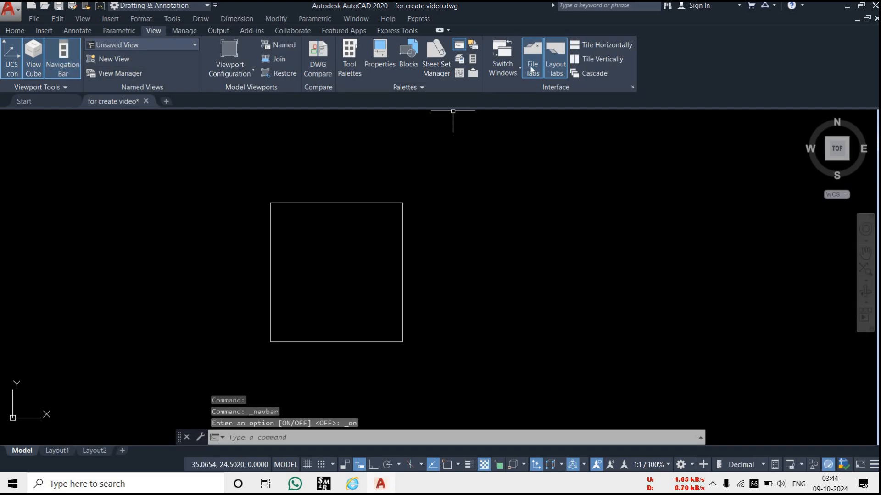
Step: Open and close a new blank drawing, and switch the file tabs off and back on
left_click(164, 101)
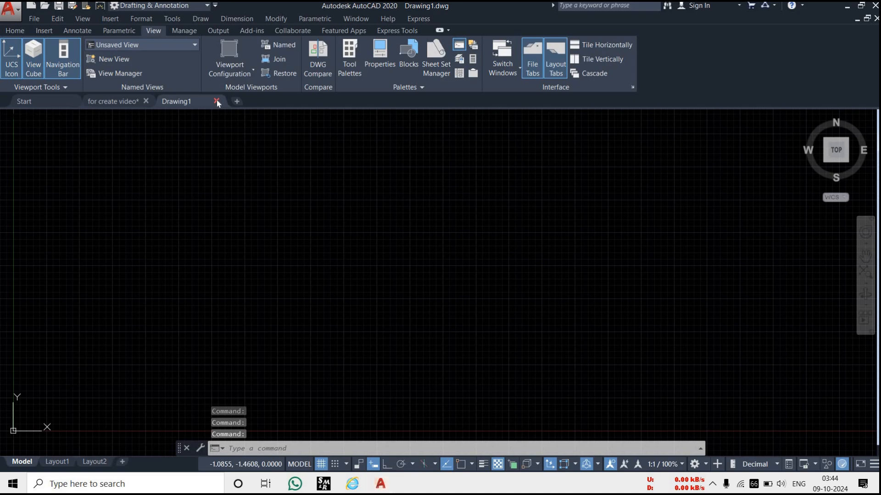
left_click(216, 101)
left_click(533, 63)
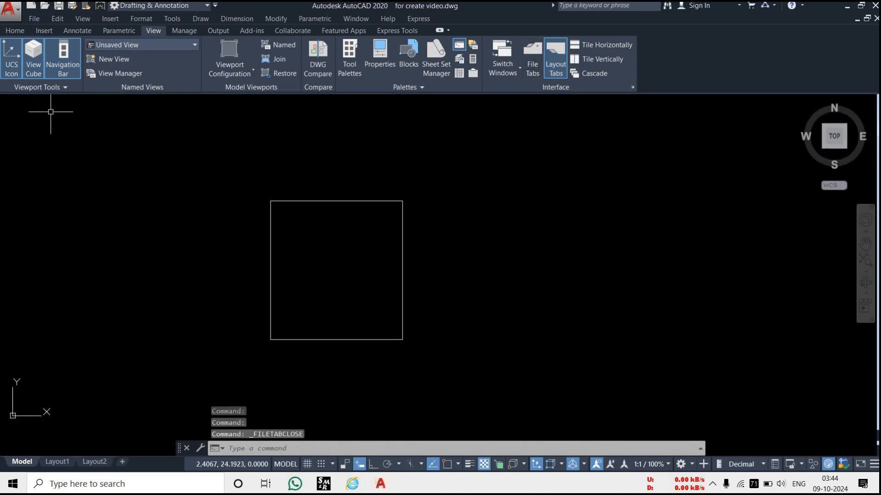
left_click(532, 62)
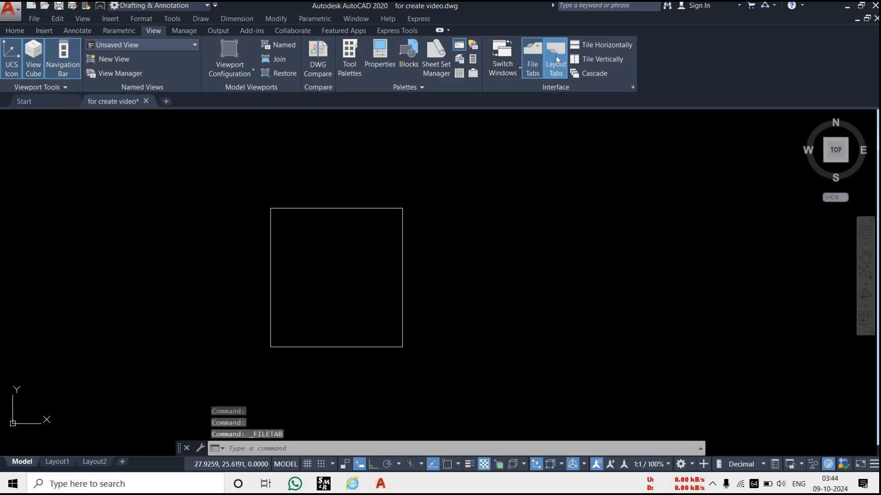
Step: Add two new layouts to the drawing, and switch the layout tabs off and back on
left_click(123, 462)
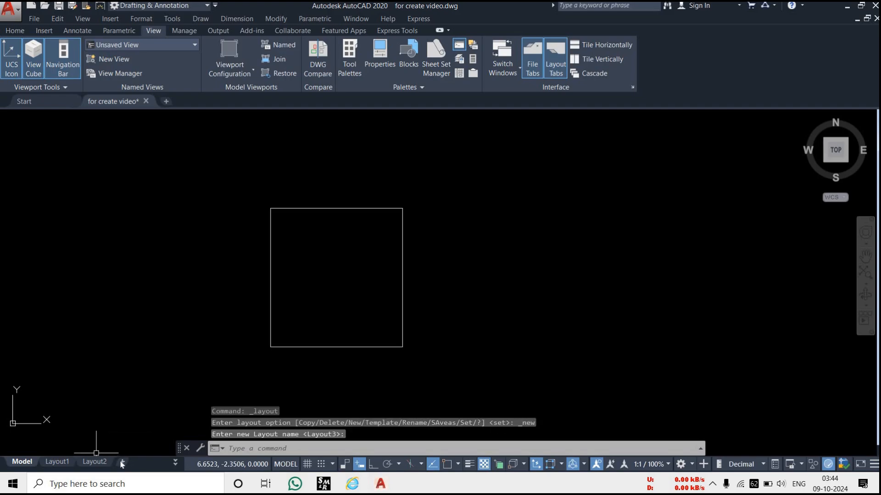
left_click(123, 462)
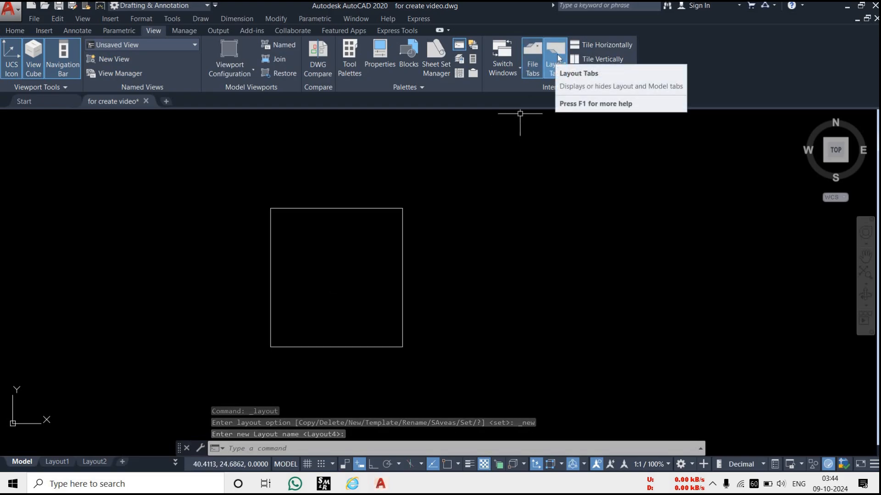
left_click(555, 54)
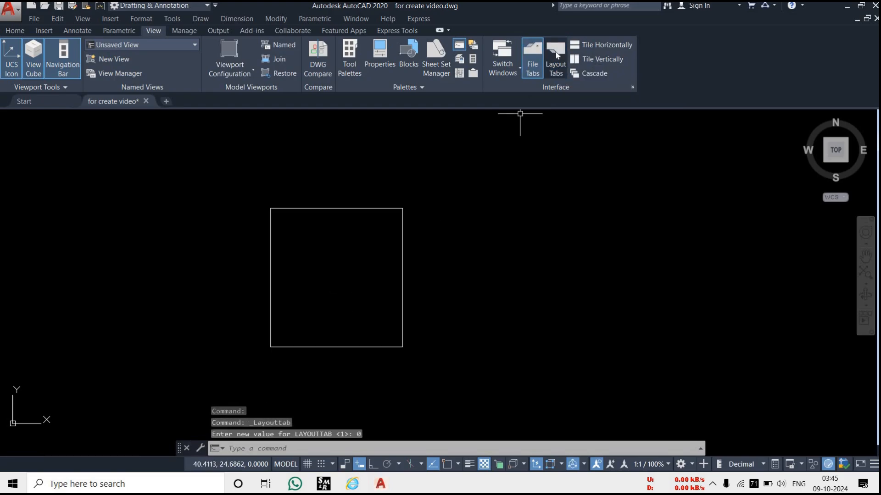
left_click(556, 55)
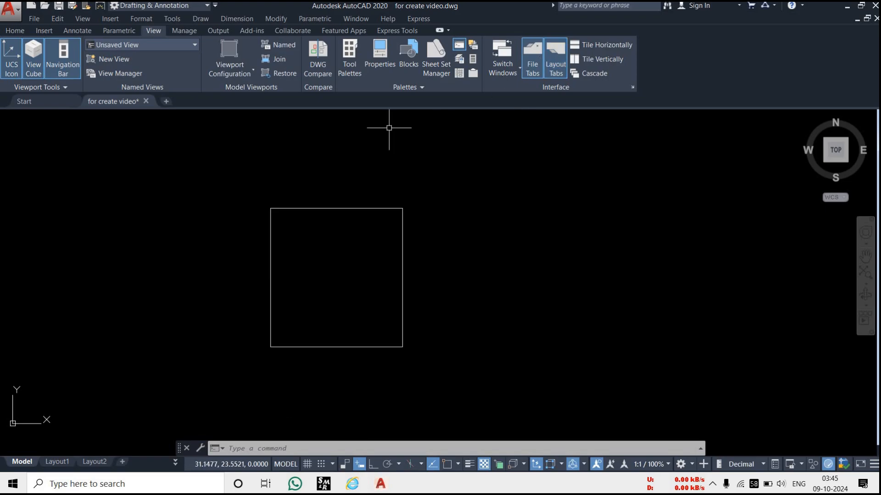
Step: Cycle the Home ribbon through panel buttons, panel titles and tabs only, and restore the full ribbon
left_click(15, 31)
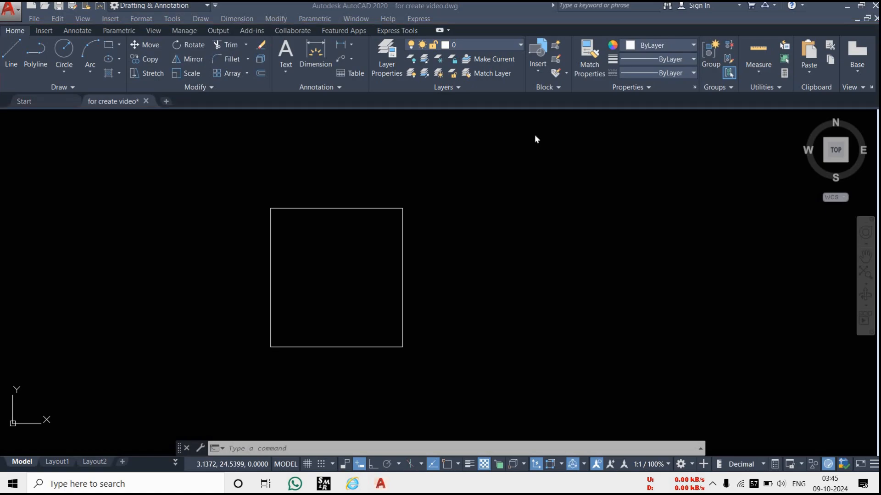
left_click(439, 31)
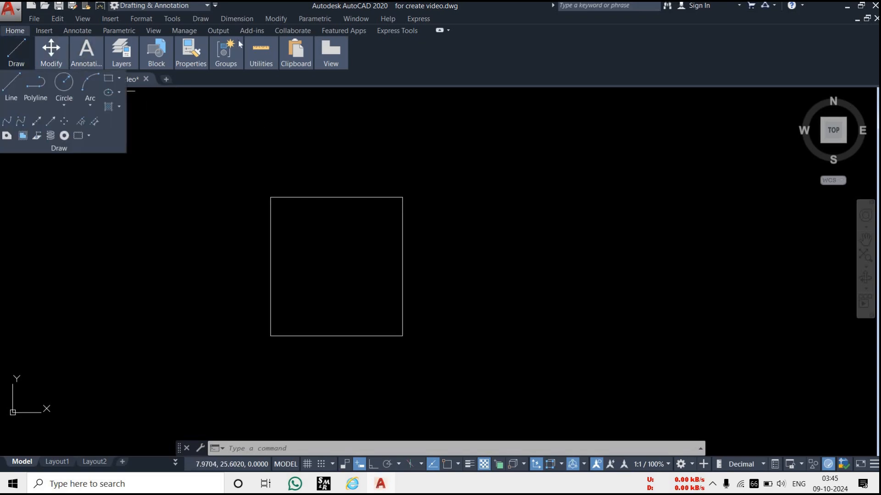
left_click(439, 31)
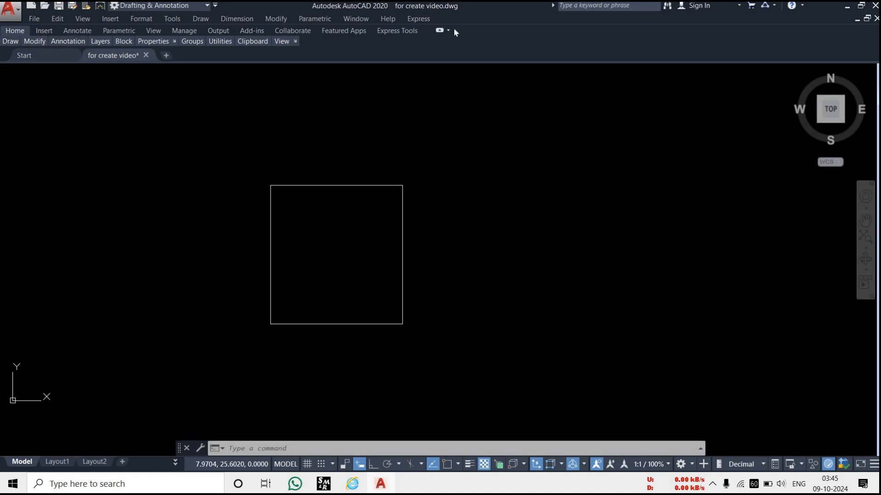
left_click(439, 31)
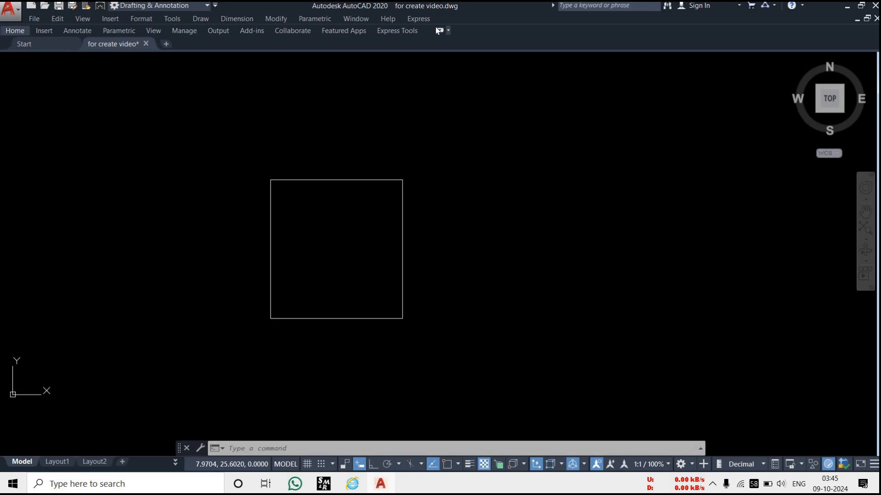
left_click(439, 30)
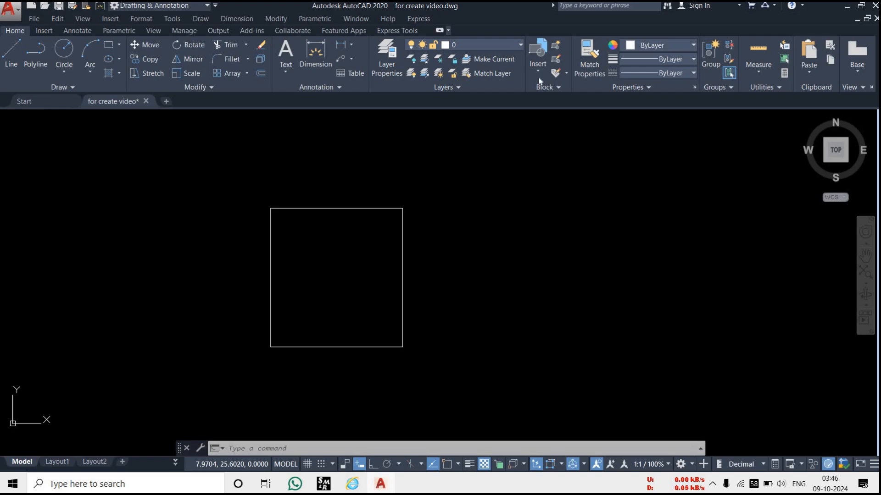
Step: Start the Line command and turn on 2D object snap while it waits for a first point
scroll(362, 288, "up", 2)
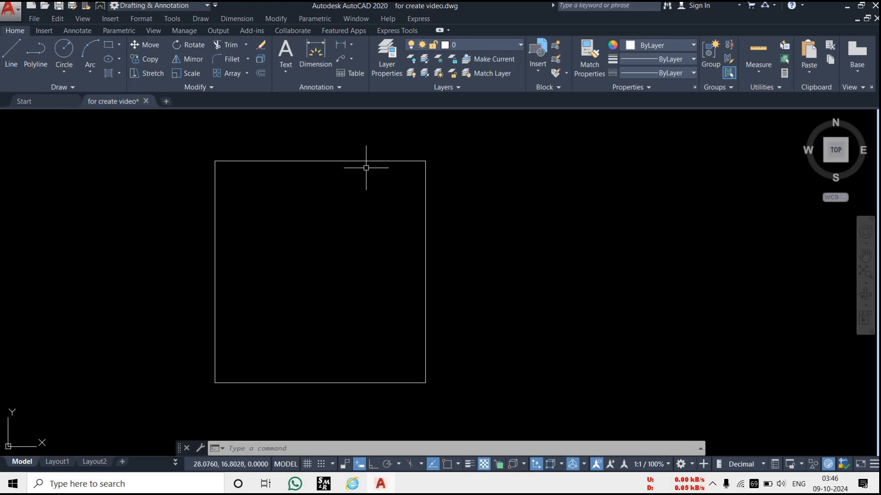
type("l")
key("Return")
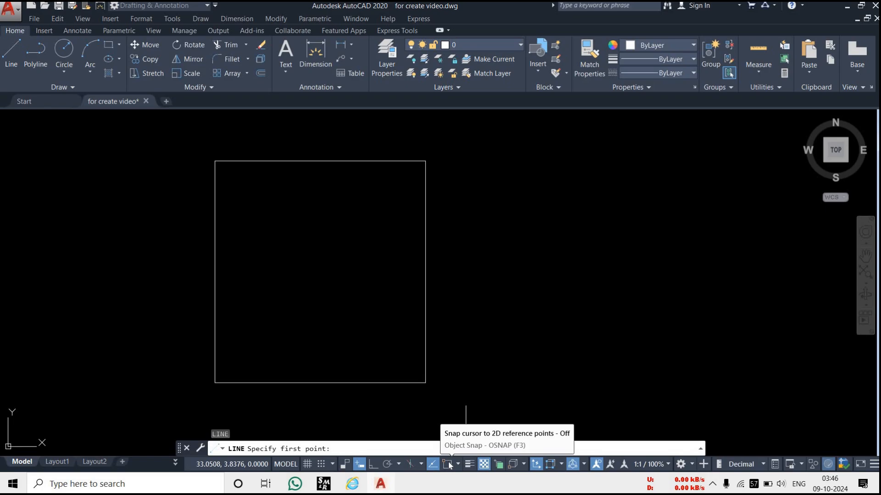
left_click(448, 464)
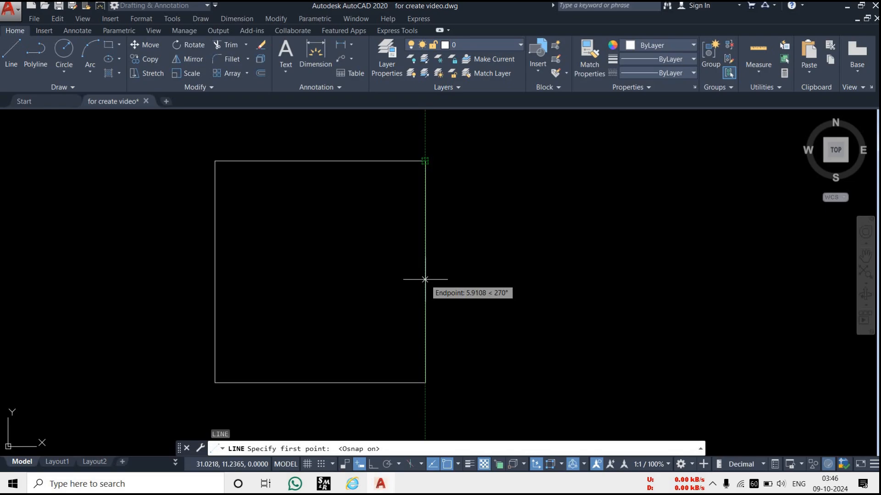
Step: Enable the Midpoint, Center, Geometric Center, Intersection, Extension, Insertion, Perpendicular, Tangent, Nearest and Apparent Intersection snaps, and leave the Line command
left_click(458, 465)
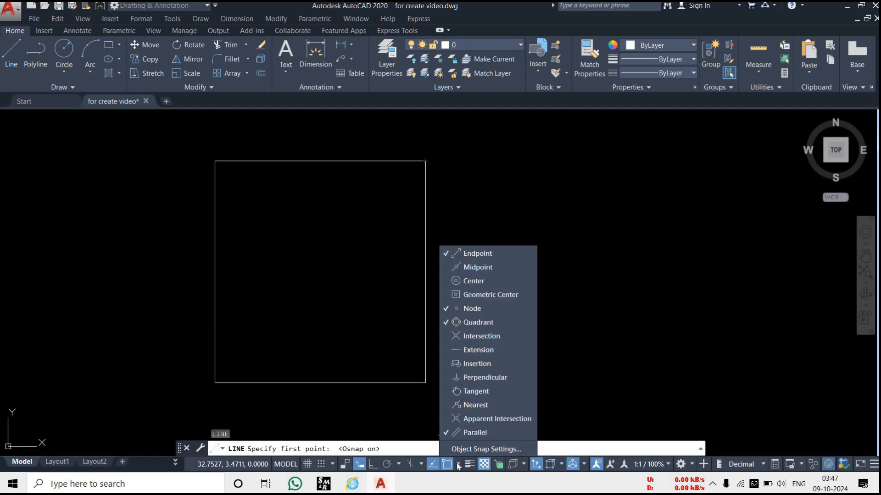
left_click(449, 267)
left_click(446, 284)
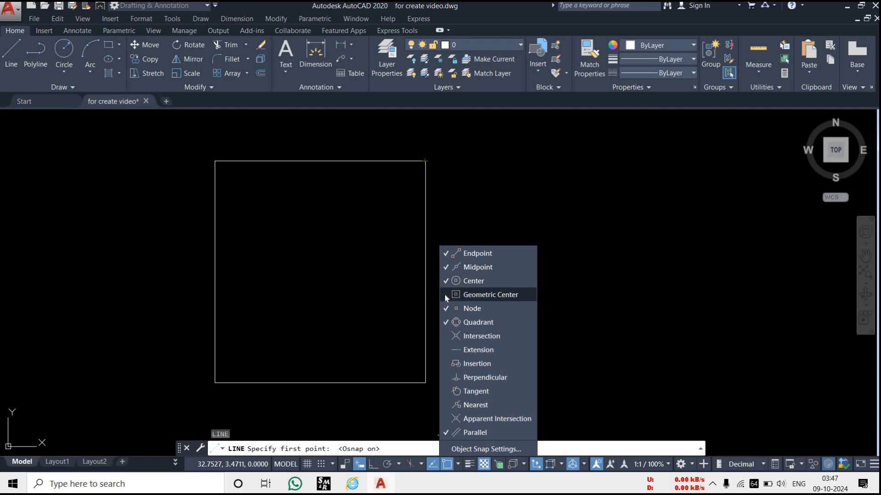
left_click(444, 337)
left_click(442, 351)
left_click(442, 364)
left_click(446, 377)
left_click(445, 392)
left_click(445, 405)
left_click(447, 418)
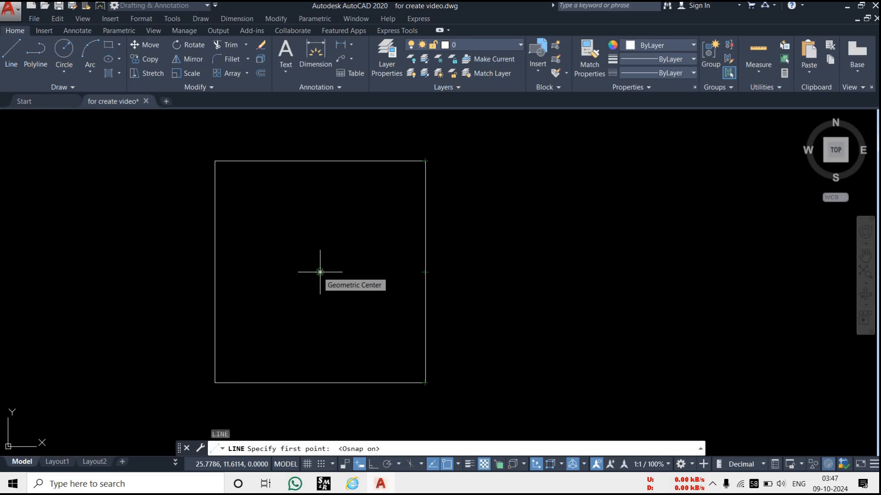
key("Escape")
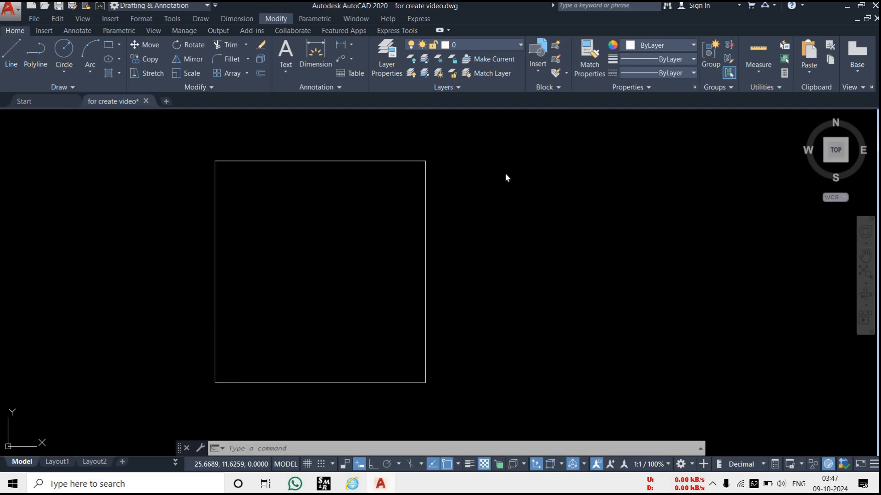
Step: Start a line in the empty area to the right of the rectangle and turn on Ortho mode
left_click(508, 208)
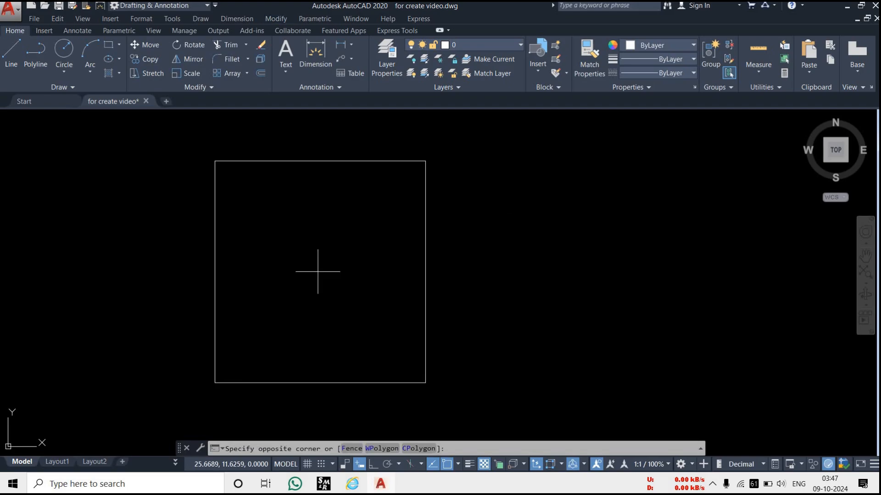
left_click(505, 223)
type("l")
key("Return")
left_click(463, 263)
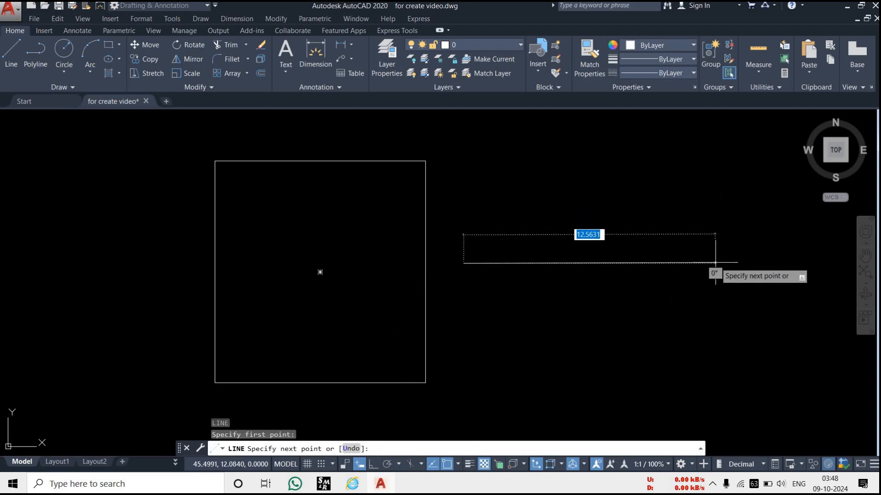
left_click(373, 464)
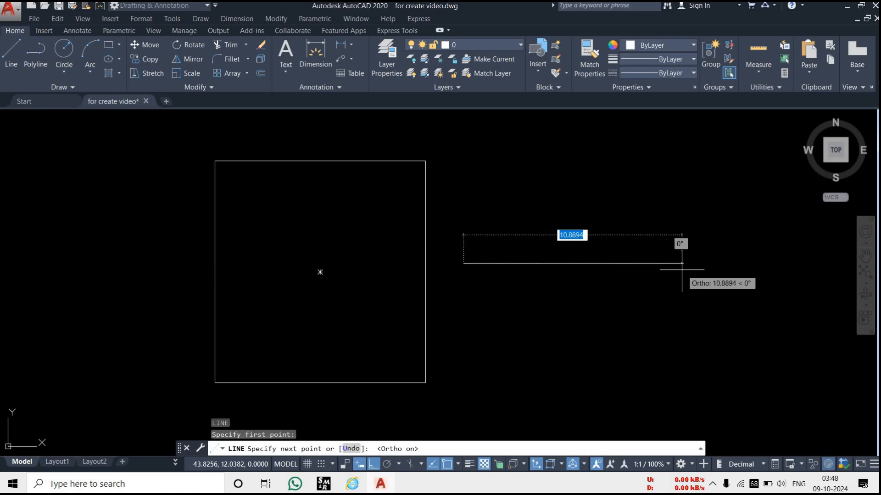
Step: Draw a stepped outline of horizontal and vertical segments, starting about 10.9 long and ending with an upward segment about 3 long
left_click(682, 269)
left_click(678, 360)
left_click(480, 311)
left_click(483, 308)
left_click(463, 307)
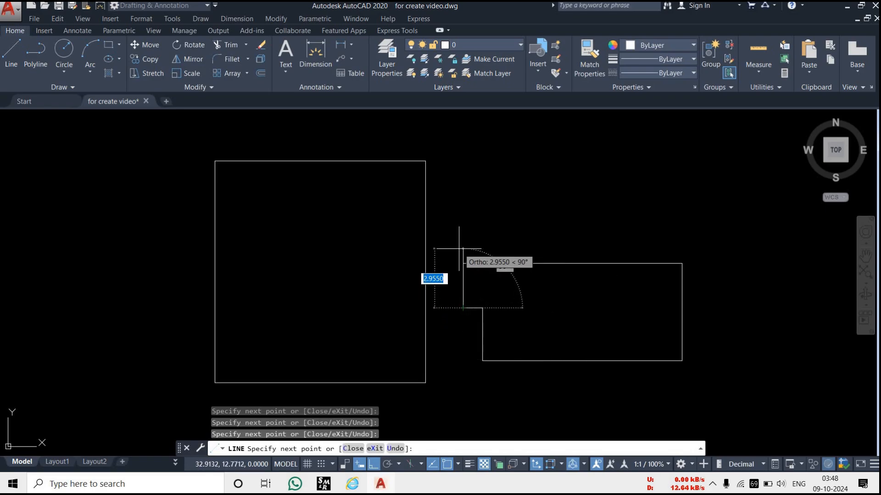
left_click(459, 249)
key("Escape")
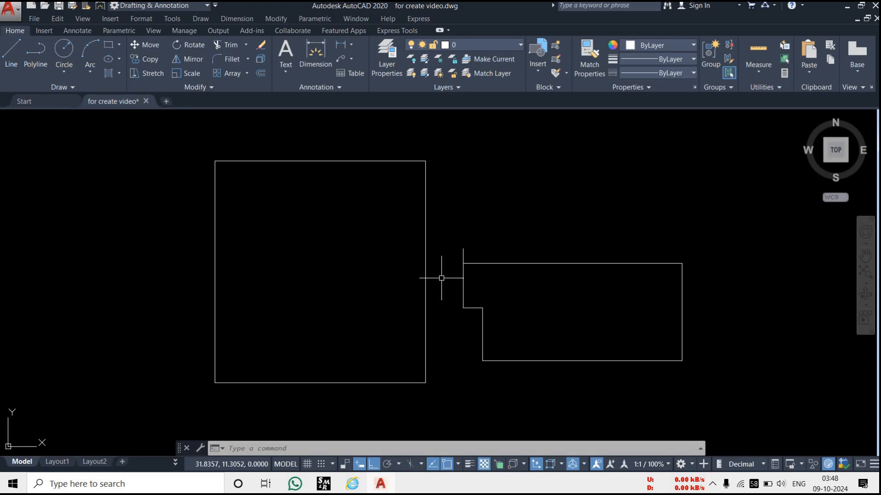
Step: Pan the drawing view, including once with the navigation bar's Pan tool
mouse_move(440, 278)
middle_mouse_down()
mouse_move(249, 285)
mouse_move(470, 273)
middle_mouse_up()
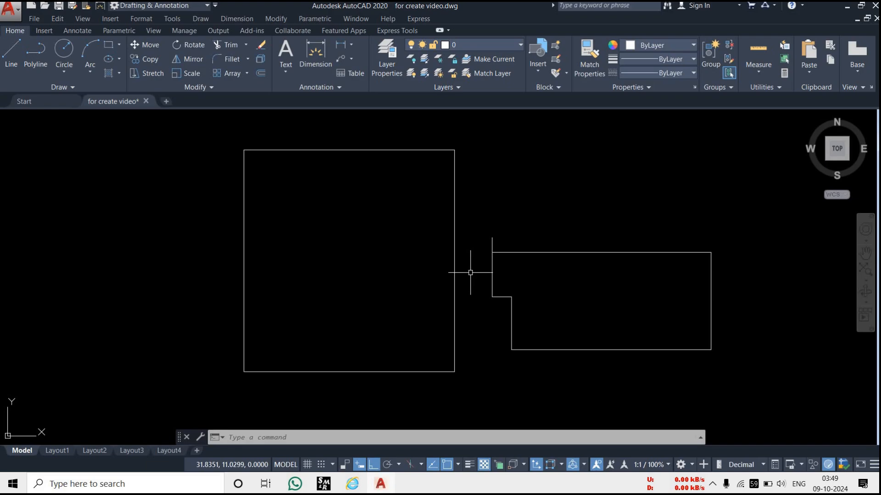
left_click(865, 253)
mouse_move(653, 293)
left_mouse_down()
mouse_move(541, 292)
mouse_move(663, 279)
mouse_move(610, 286)
left_mouse_up()
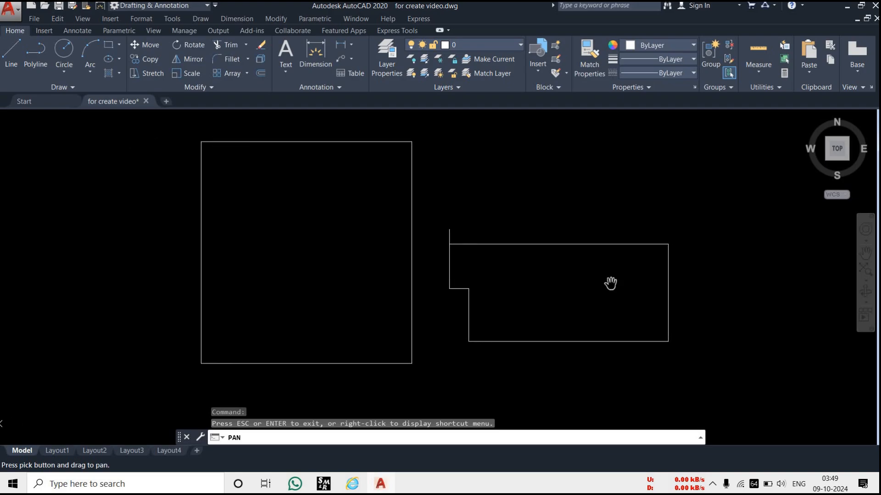
key("Escape")
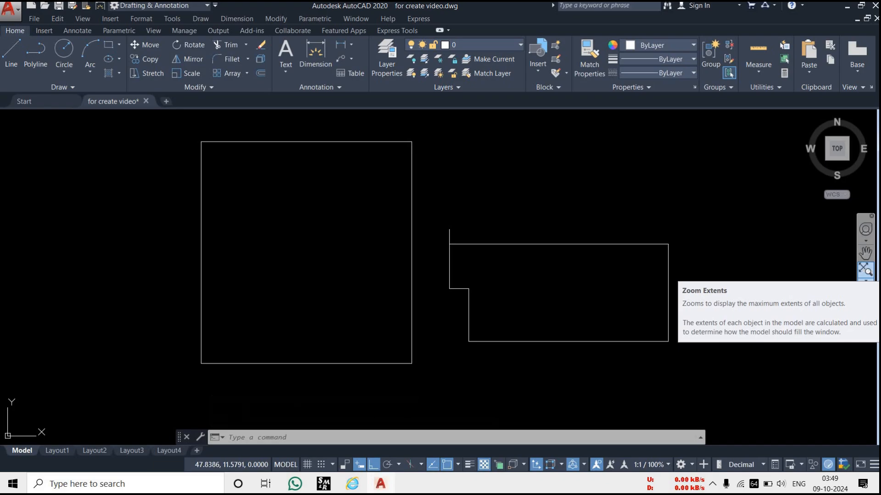
Step: Zoom far out until the geometry is out of sight, and bring everything back with Zoom Extents
scroll(511, 296, "down", 10)
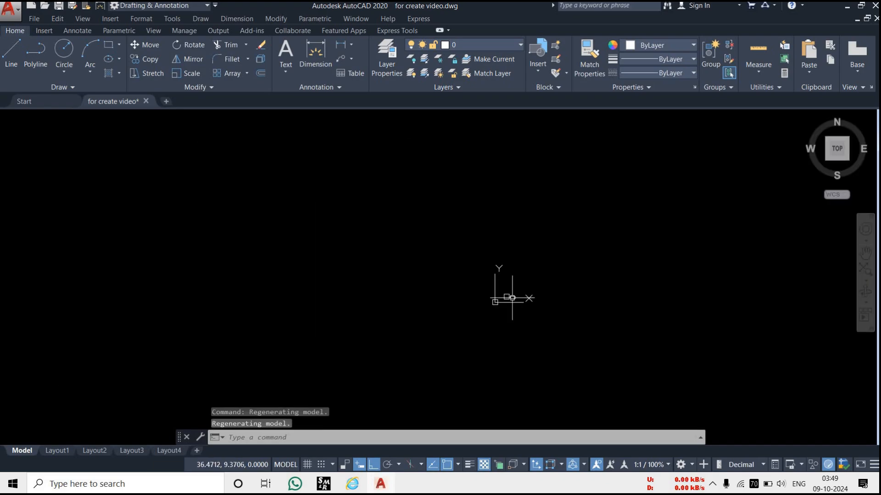
scroll(512, 298, "down", 4)
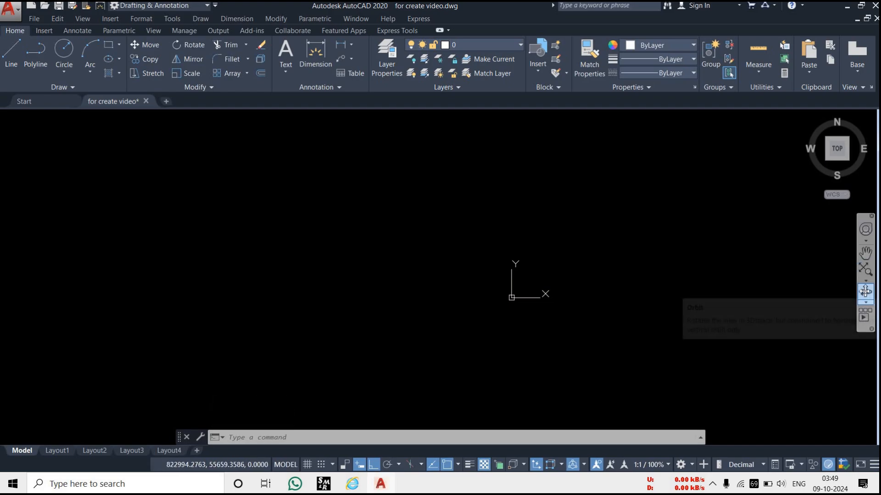
left_click(867, 272)
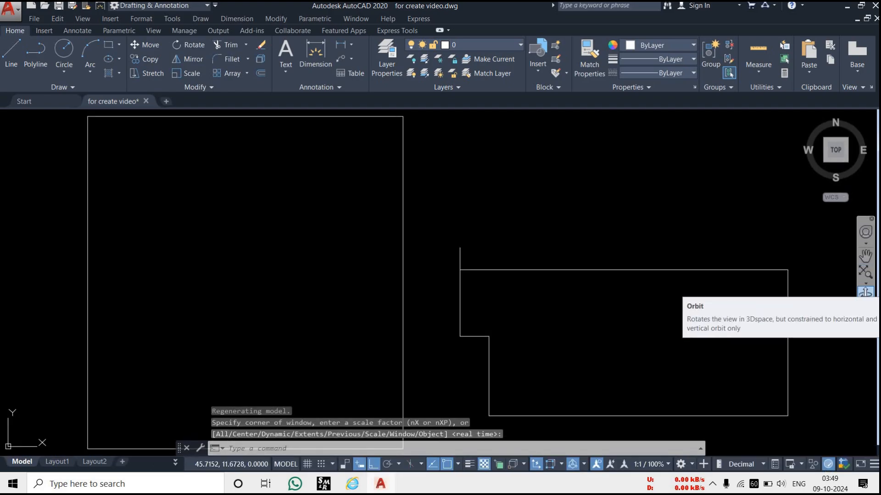
Step: Orbit the drawing in 3D with the navigation bar's Orbit tool, and restore the Top view using the ViewCube
left_click(865, 295)
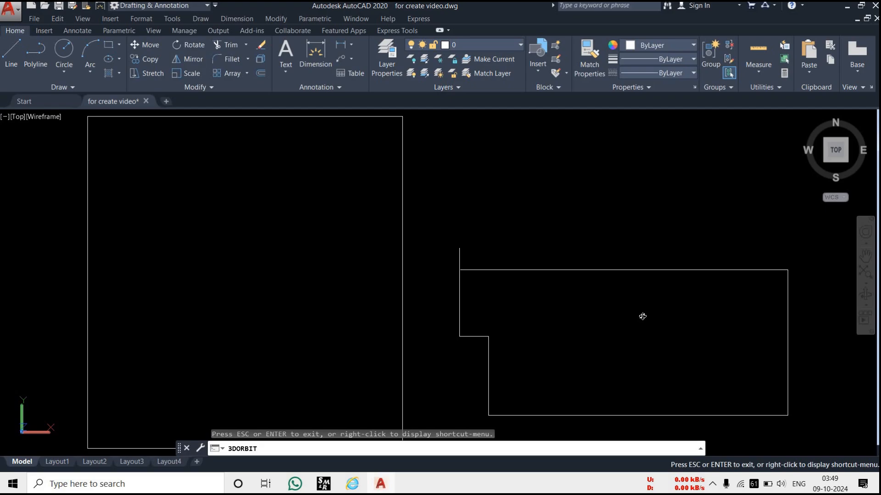
key("shift")
mouse_move(642, 316)
left_mouse_down("shift")
mouse_move(350, 319)
mouse_move(314, 309)
mouse_move(289, 252)
mouse_move(420, 153)
mouse_move(603, 194)
mouse_move(621, 310)
mouse_move(468, 251)
mouse_move(229, 246)
mouse_move(240, 218)
mouse_move(566, 197)
mouse_move(658, 230)
mouse_move(747, 191)
mouse_move(737, 276)
mouse_move(782, 283)
left_mouse_up("shift")
mouse_move(610, 327)
left_mouse_down()
mouse_move(436, 323)
mouse_move(355, 300)
mouse_move(328, 266)
mouse_move(344, 321)
mouse_move(648, 331)
mouse_move(697, 302)
mouse_move(584, 337)
mouse_move(641, 337)
left_mouse_up()
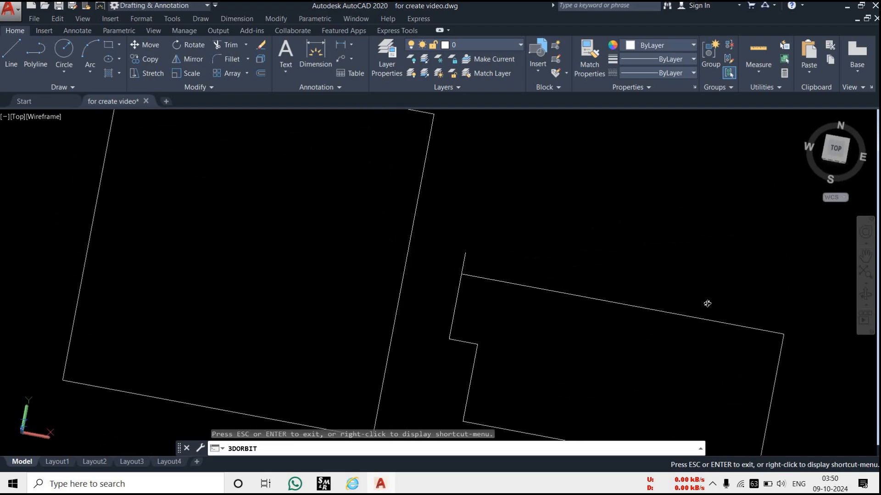
key("Escape")
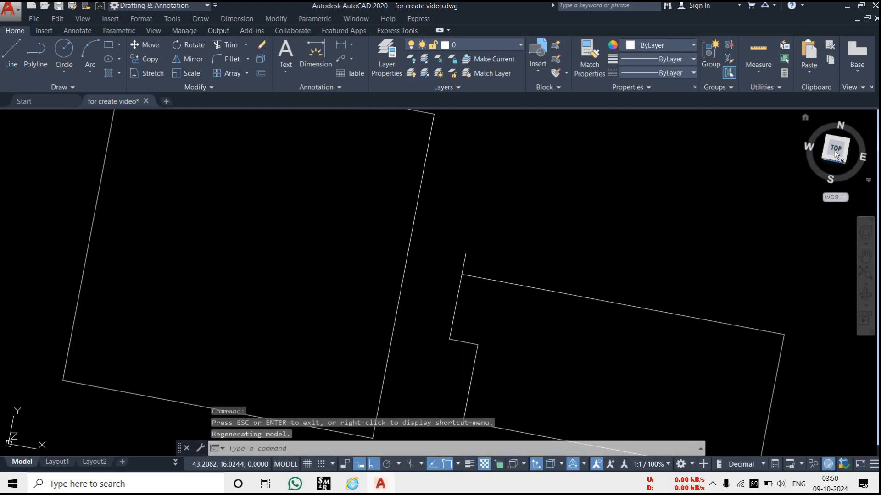
left_click(835, 152)
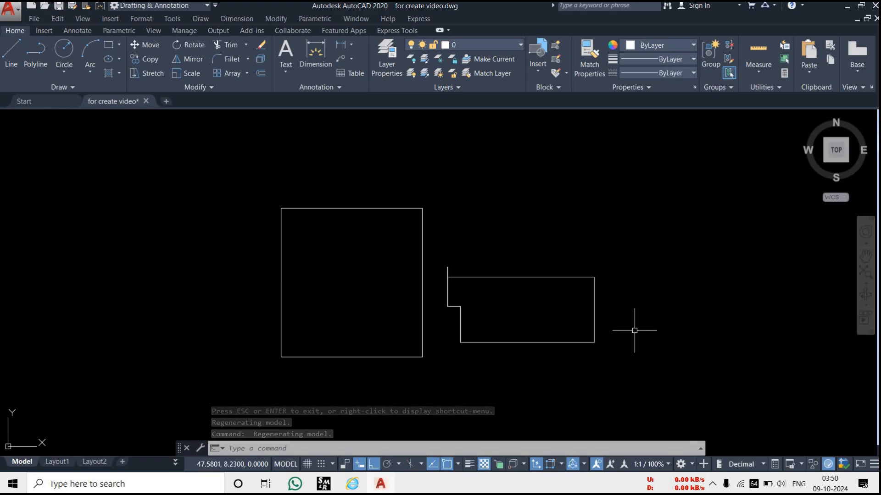
scroll(519, 305, "up", 2)
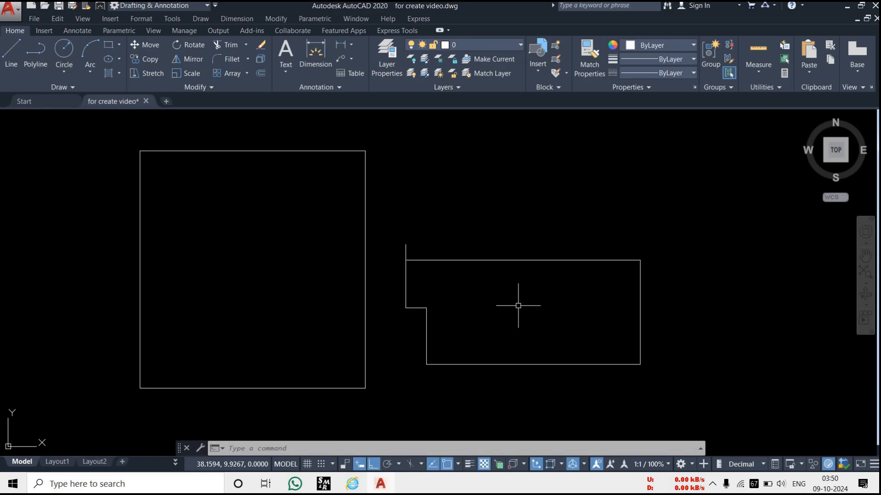
type("L")
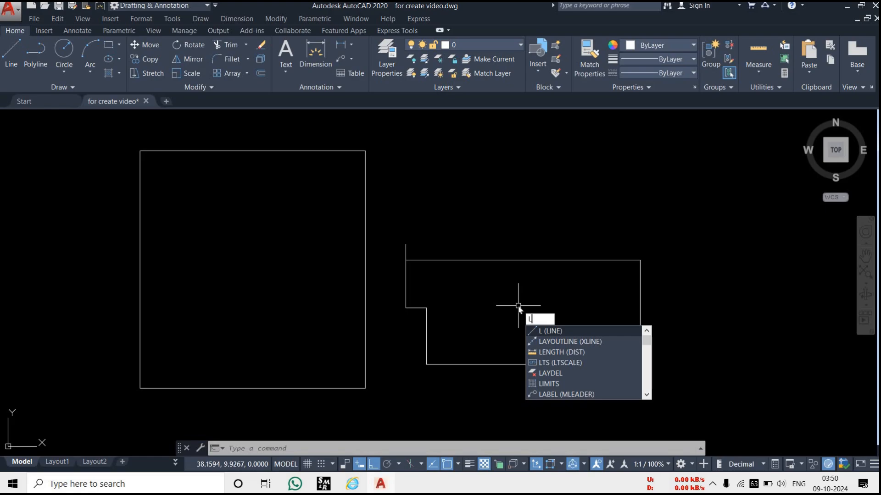
key("Return")
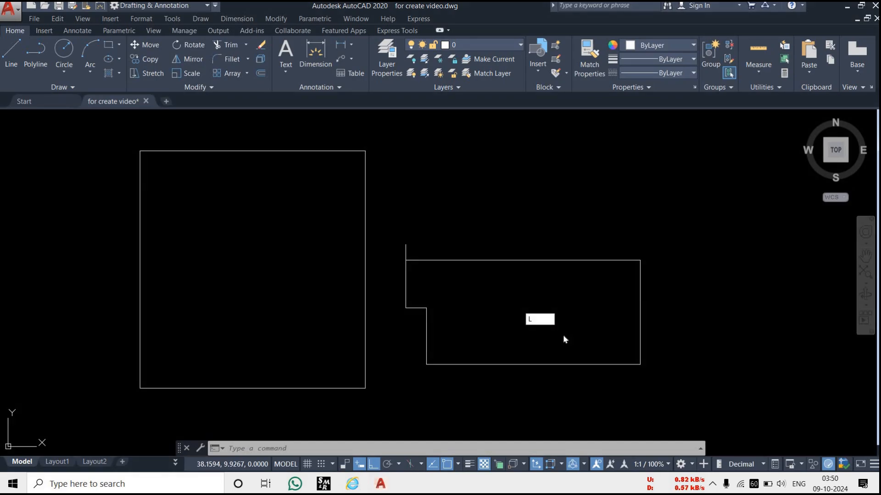
key("Escape")
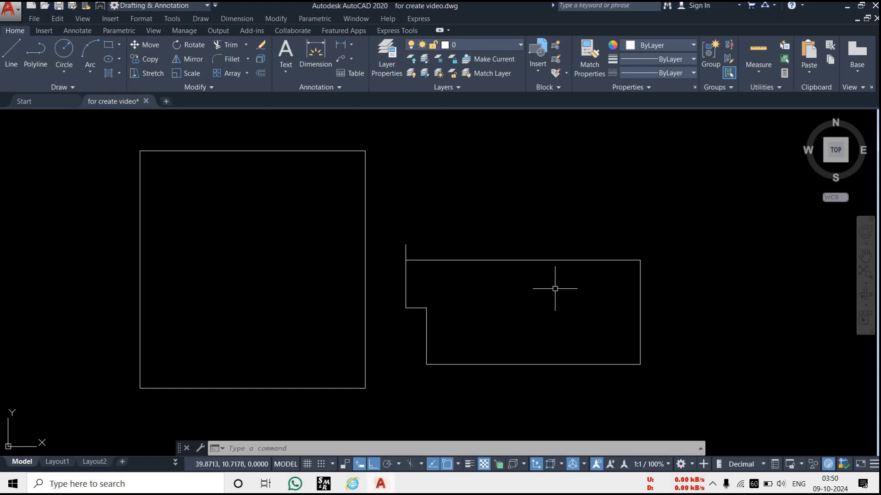
Step: Turn Dynamic Input off, enter trial text at the command line, and turn Dynamic Input back on before submitting the text
left_click(359, 465)
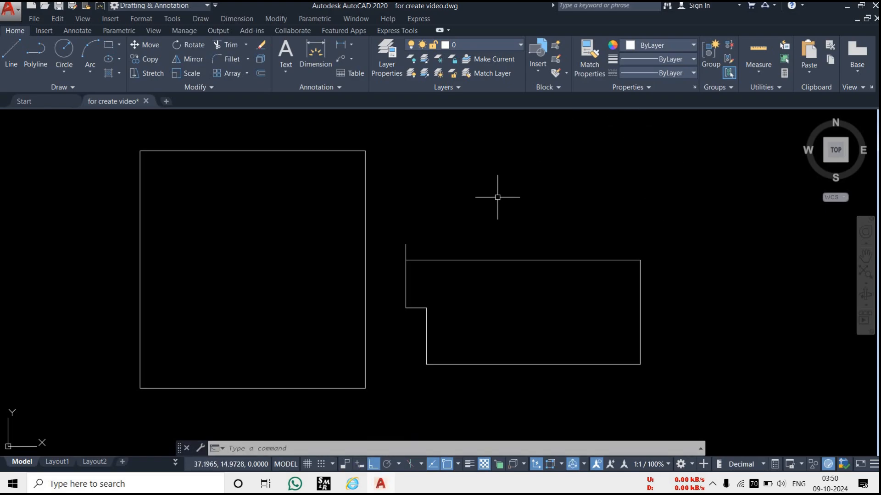
type("l")
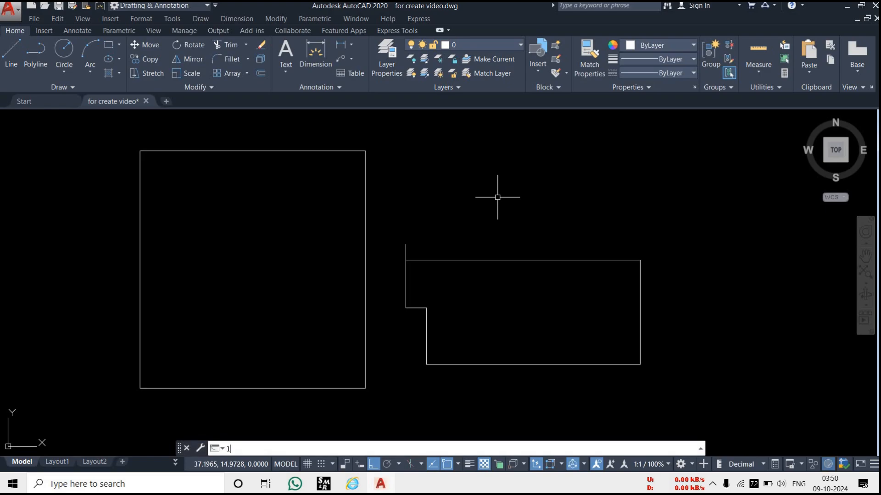
type("vfh")
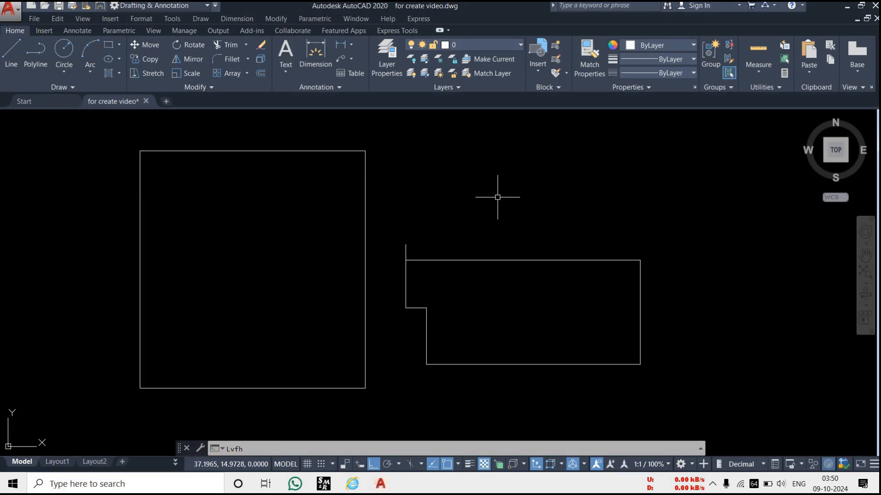
left_click(360, 466)
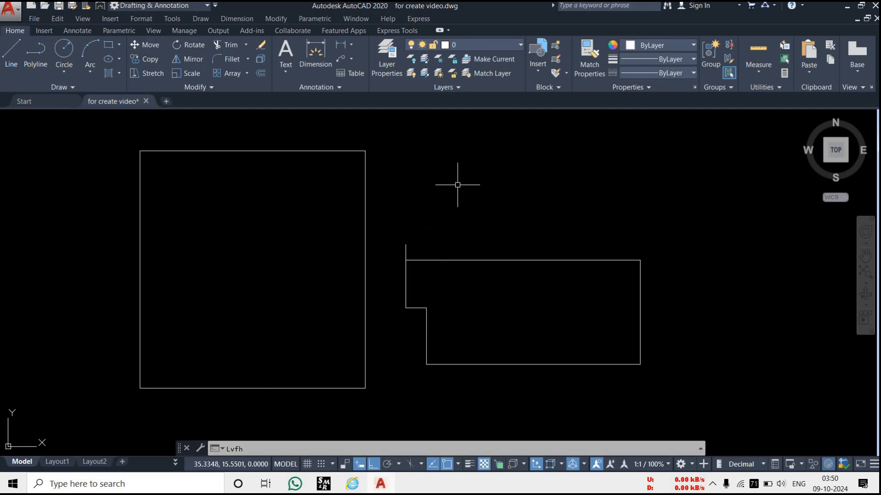
key("Escape")
type("Lvfhl")
key("Return")
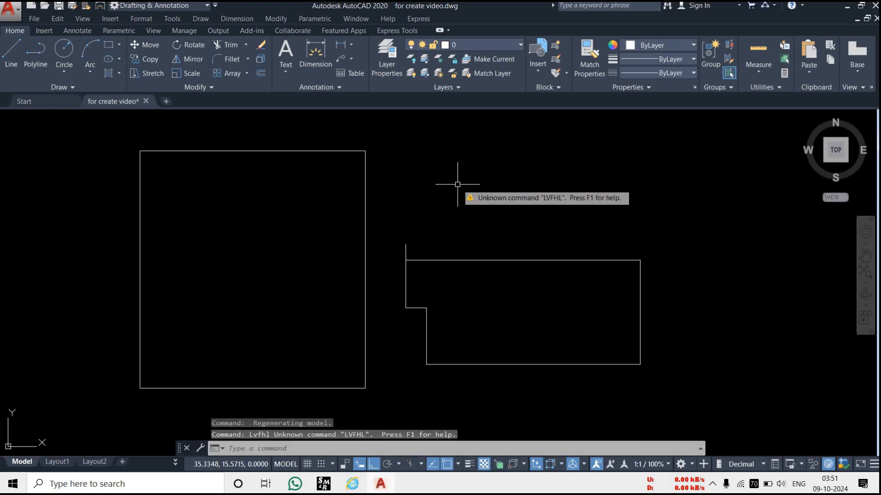
Step: Try Dynamic Input by starting a horizontal line above the stepped outline and previewing the command suggestions for L, cancelling both
left_click(442, 186)
left_click(428, 220)
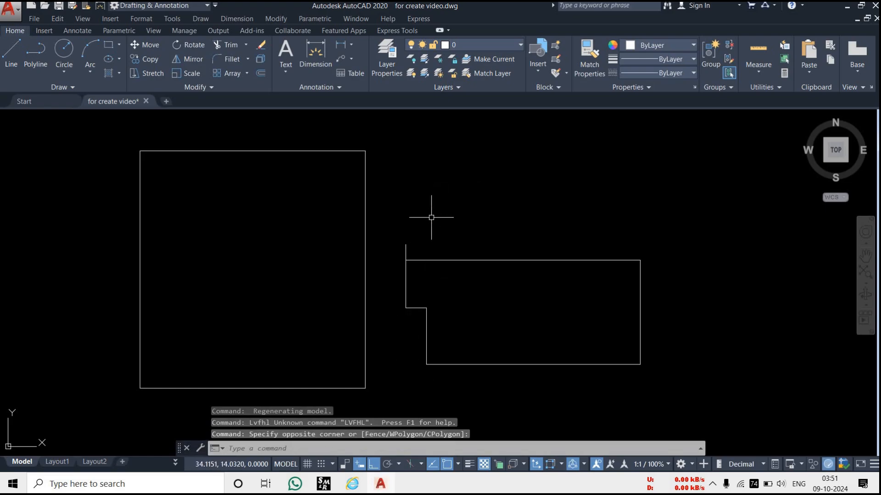
type("l")
key("Return")
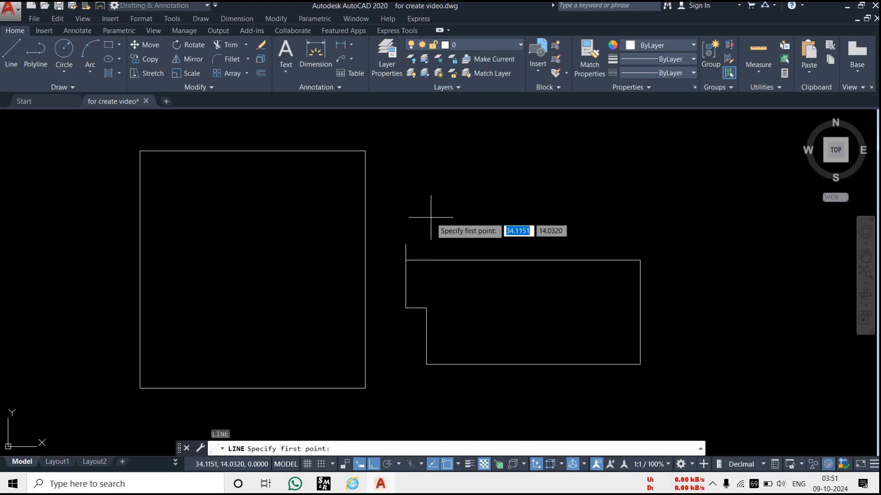
left_click(430, 214)
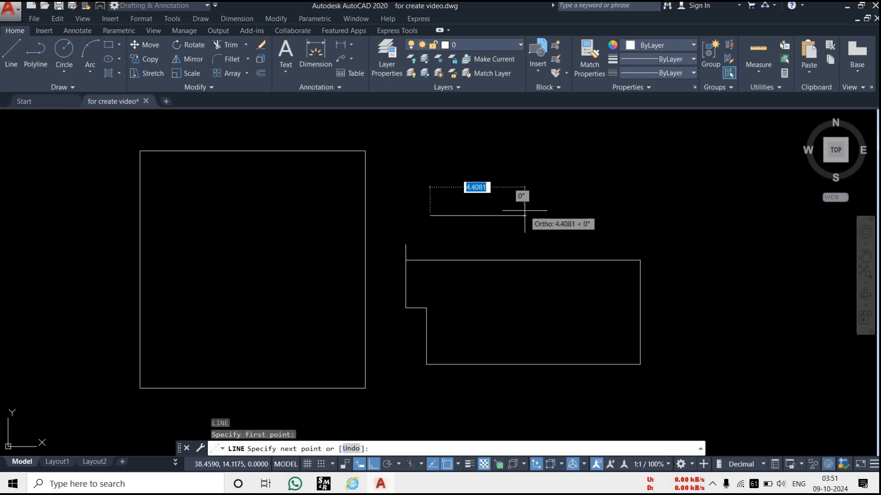
key("Escape")
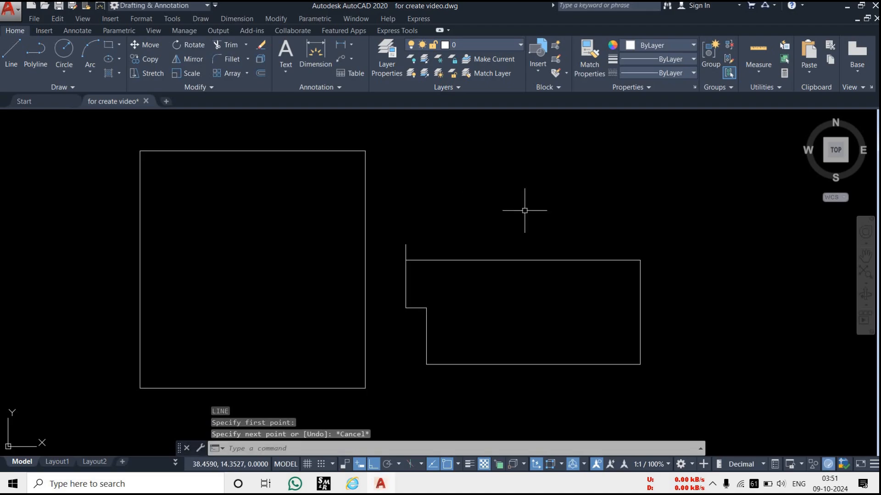
type("L")
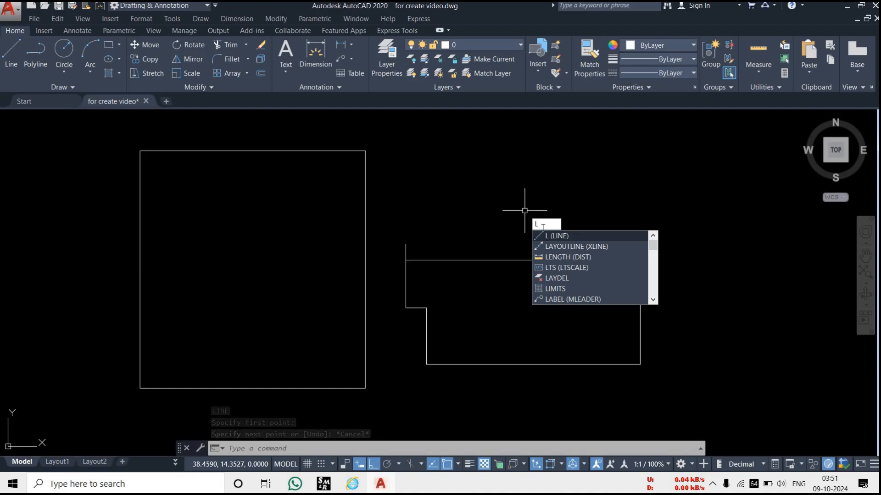
key("Escape")
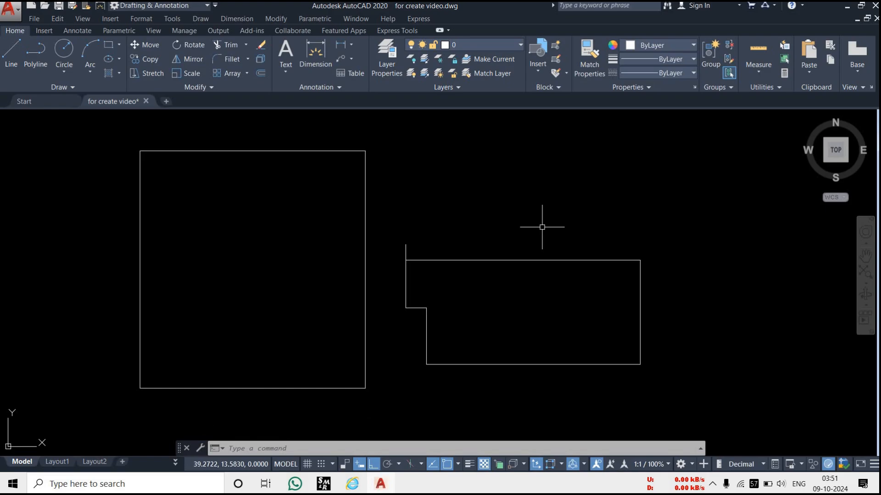
Step: Select the square and the stepped outline's top edge and upper left vertical line individually, and clear the selection
left_click(418, 210)
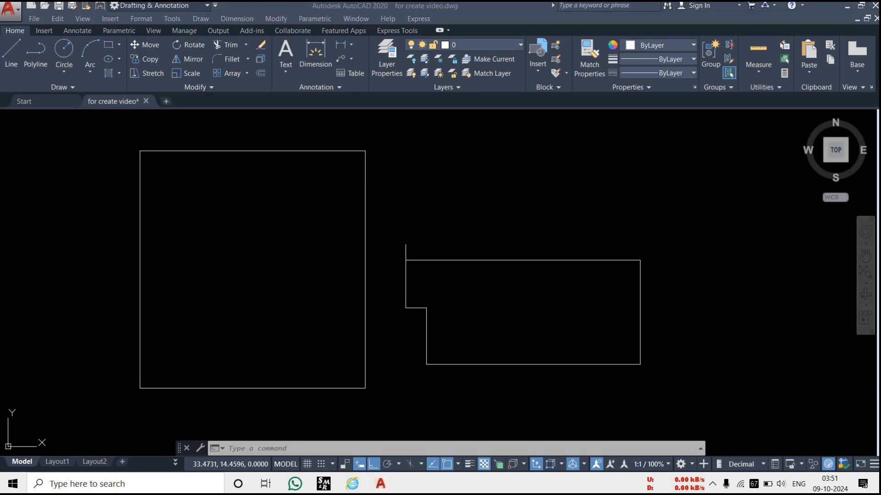
left_click(367, 211)
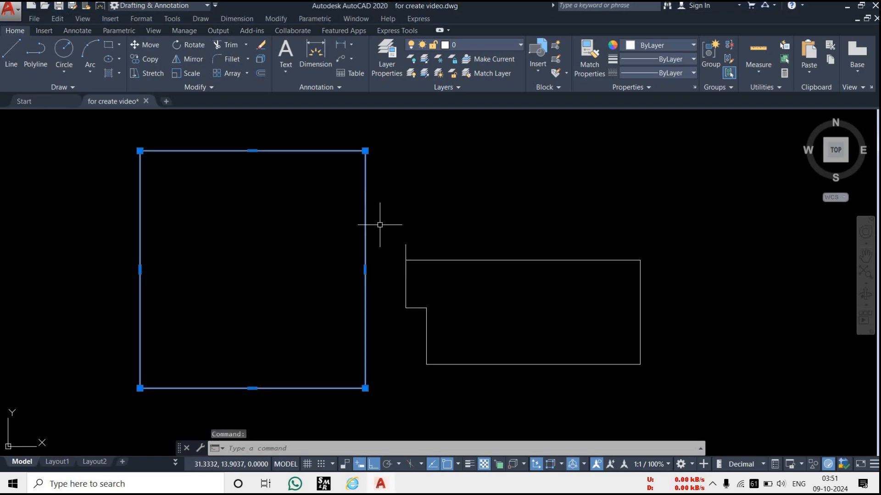
left_click(443, 260)
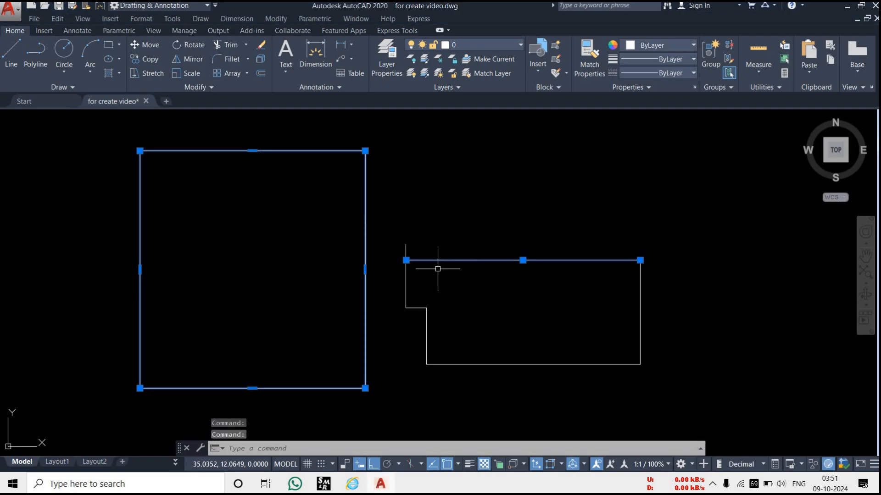
left_click(405, 275)
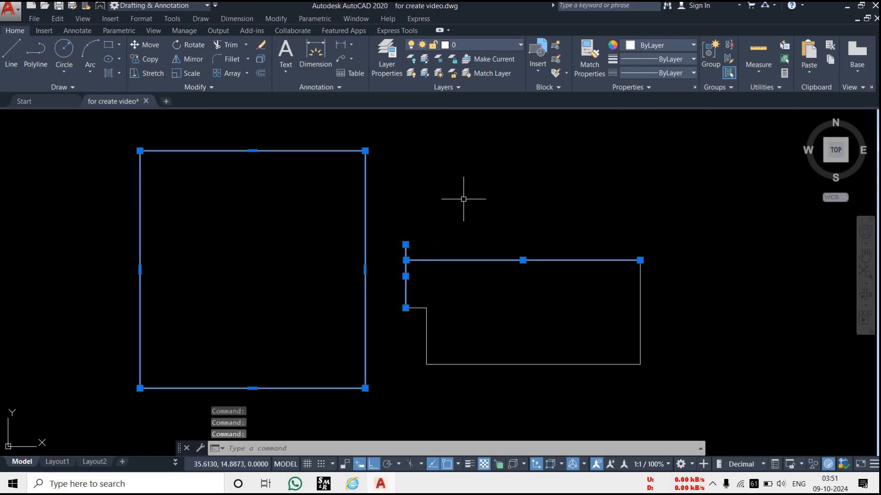
key("Escape")
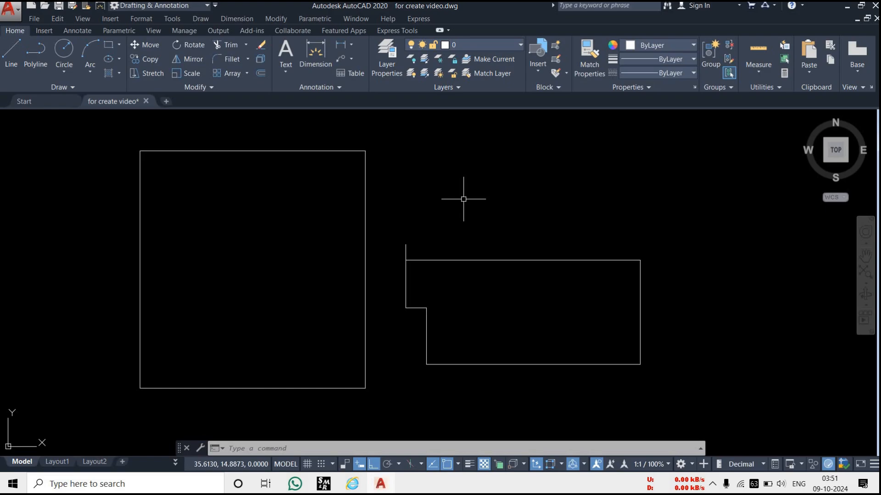
Step: Open the Options dialog with OP and slightly enlarge the pickbox in the Selection settings
type("OP")
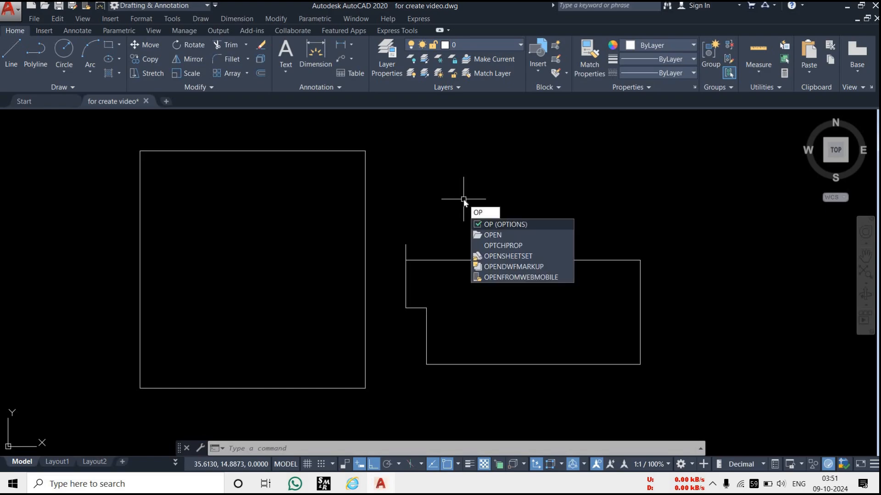
key("Return")
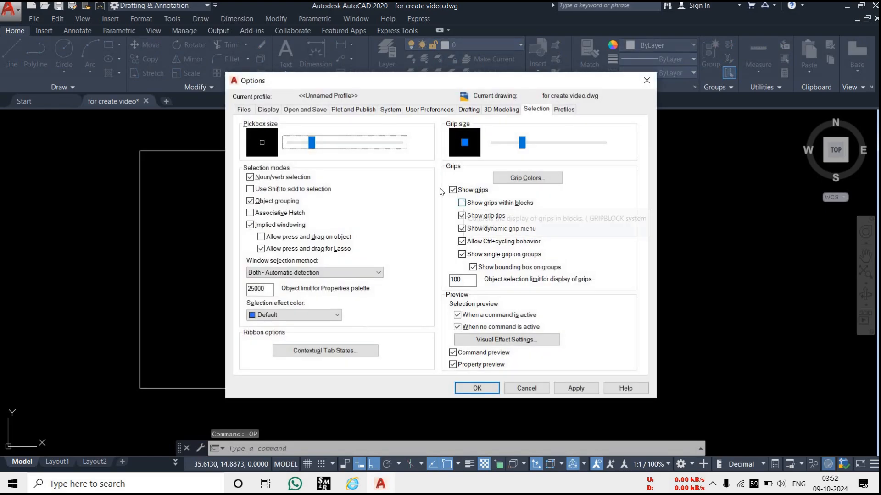
left_click(418, 109)
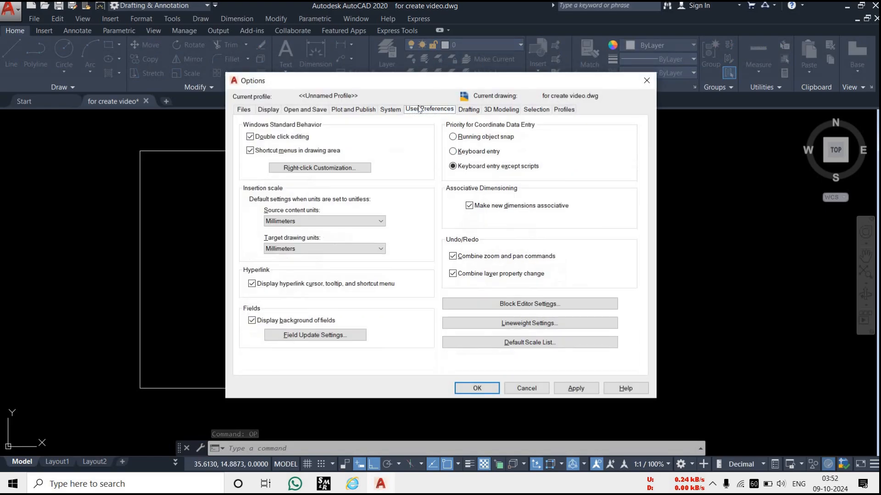
left_click(390, 109)
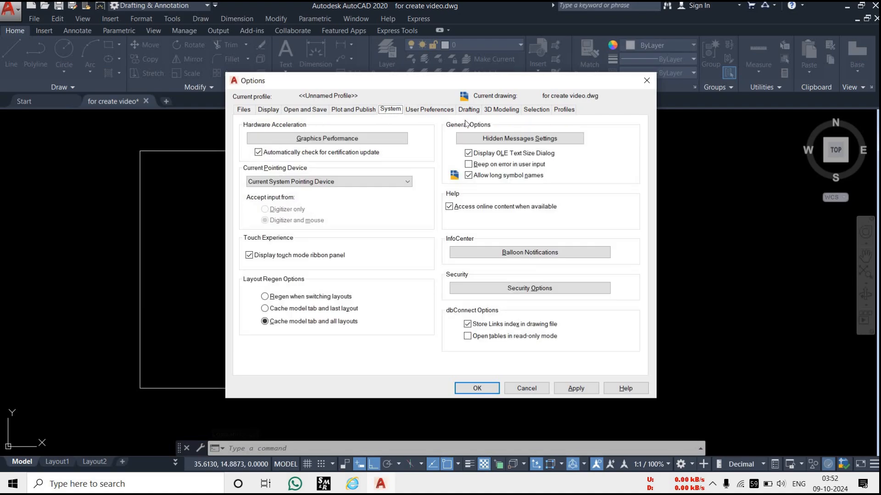
left_click(538, 110)
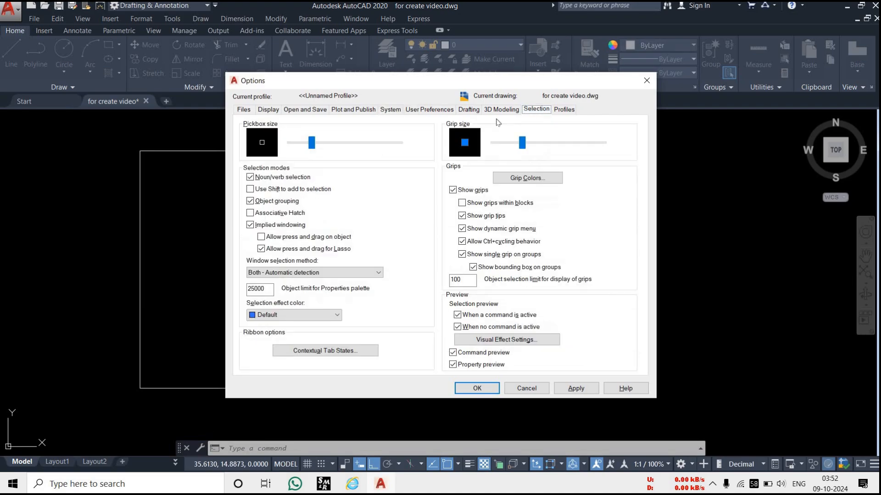
left_click_drag(311, 145, 324, 147)
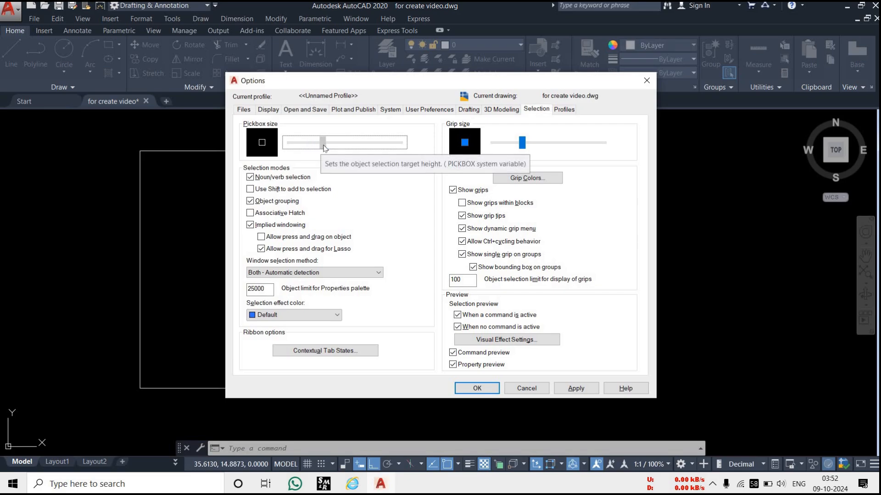
Step: Set the crosshair size to 11 in the Display settings and apply the changed options
left_click(269, 110)
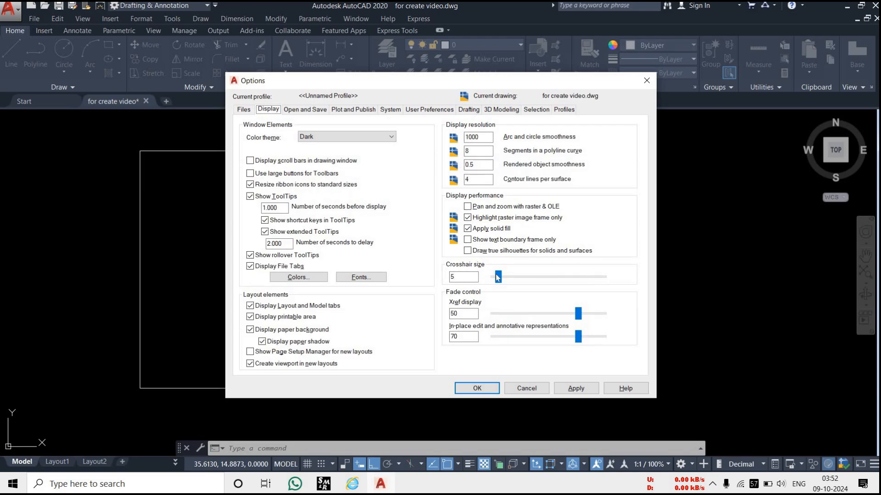
left_click_drag(498, 277, 505, 277)
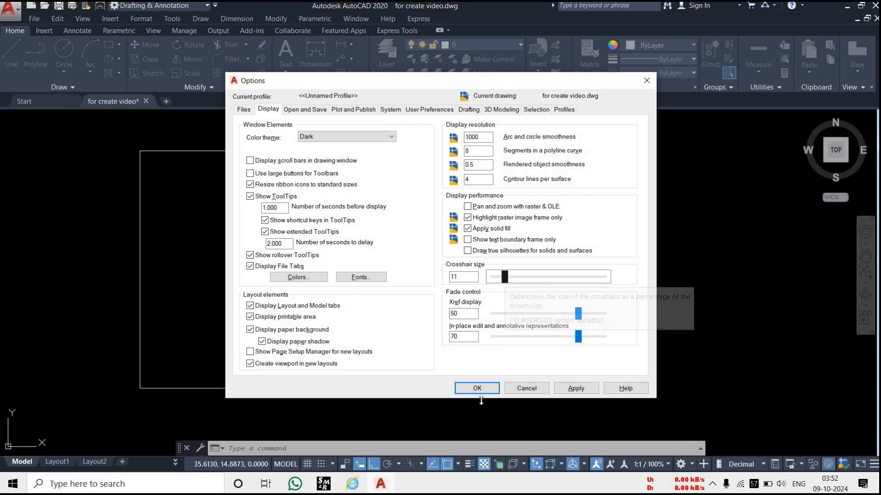
left_click(576, 389)
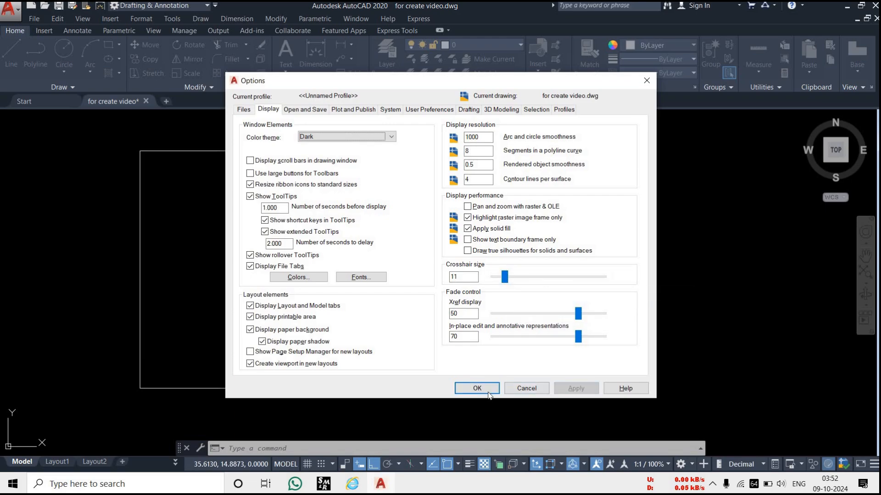
left_click(467, 390)
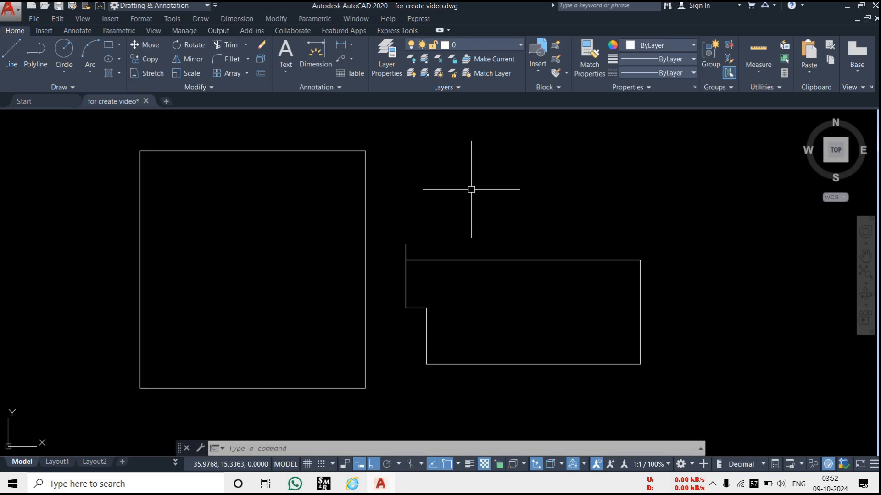
Step: View the drawing isometrically from its top, left and front corner with the ViewCube, and restore the Top view
left_click(825, 164)
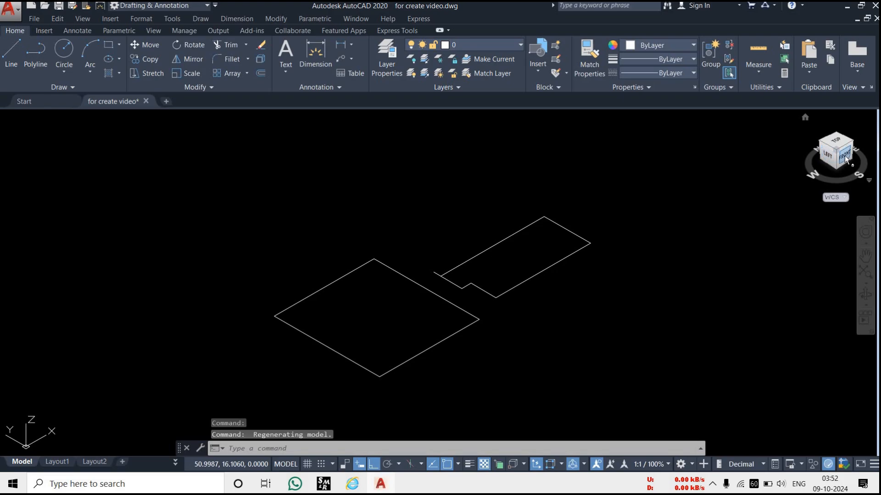
left_click(839, 145)
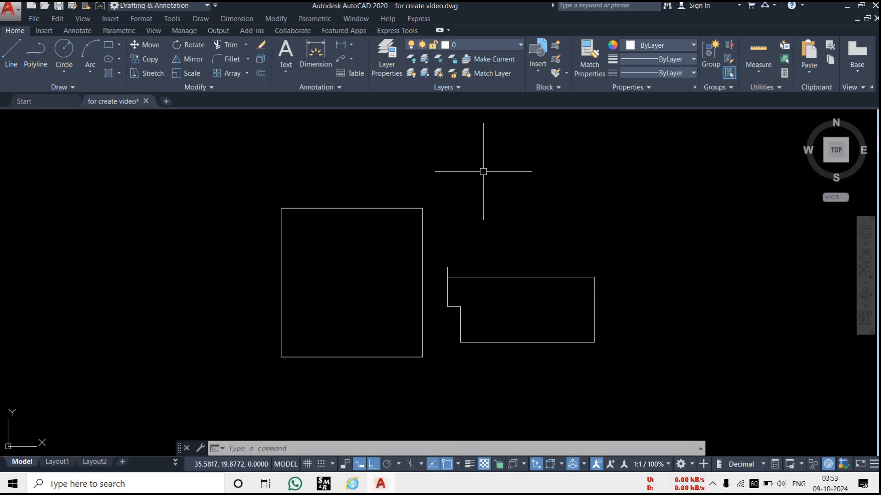
Step: Draw an empty selection window above the shapes, select the square with a crossing lasso, and clear the selection
left_click(483, 172)
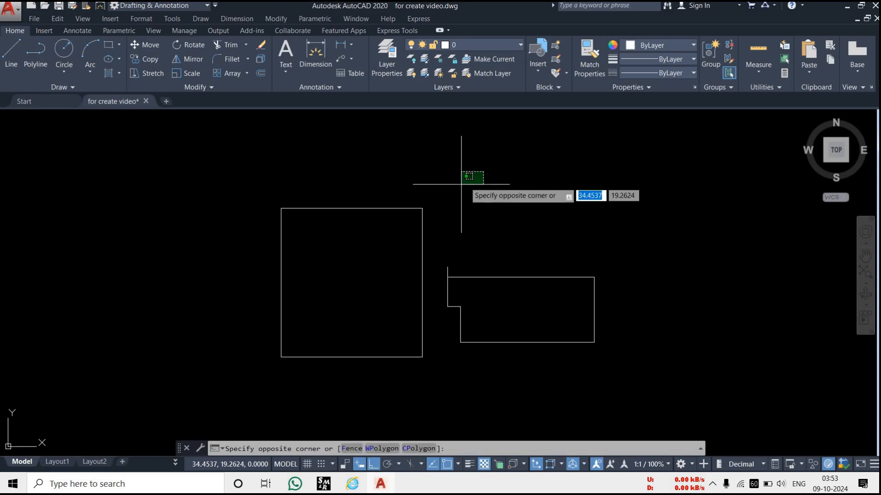
left_click(428, 200)
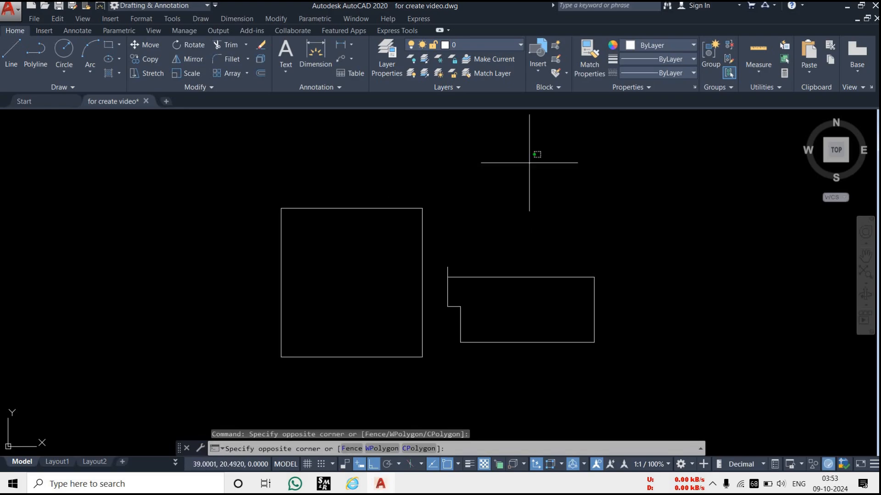
mouse_move(526, 167)
left_mouse_down()
mouse_move(479, 198)
mouse_move(430, 182)
mouse_move(286, 177)
mouse_move(170, 285)
mouse_move(170, 349)
left_mouse_up()
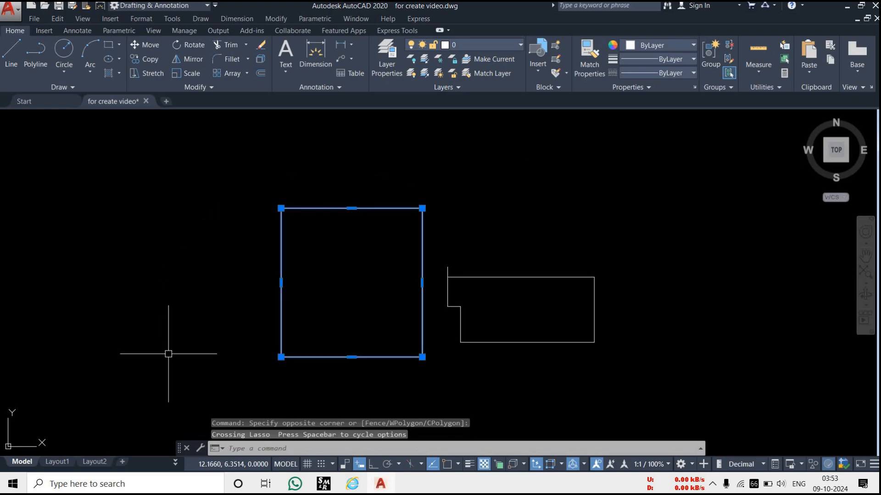
key("Escape")
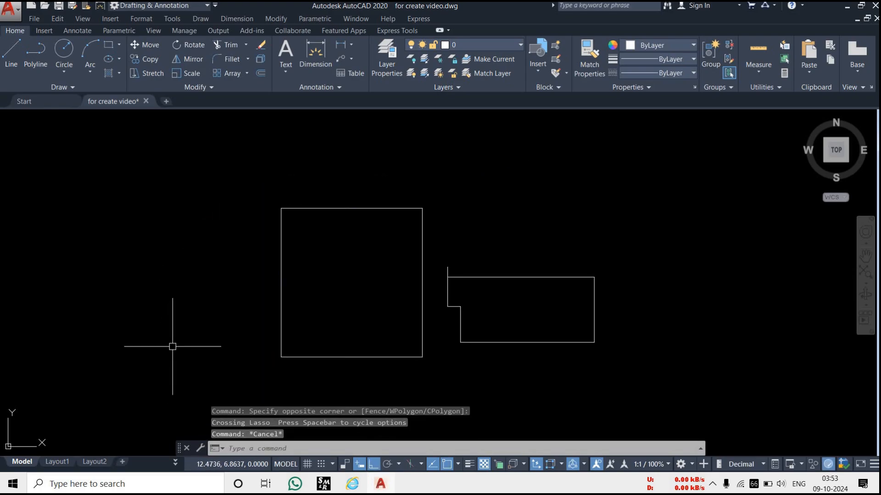
Step: Select the square with a right-to-left crossing window over only its upper part, and clear the selection
left_click(487, 168)
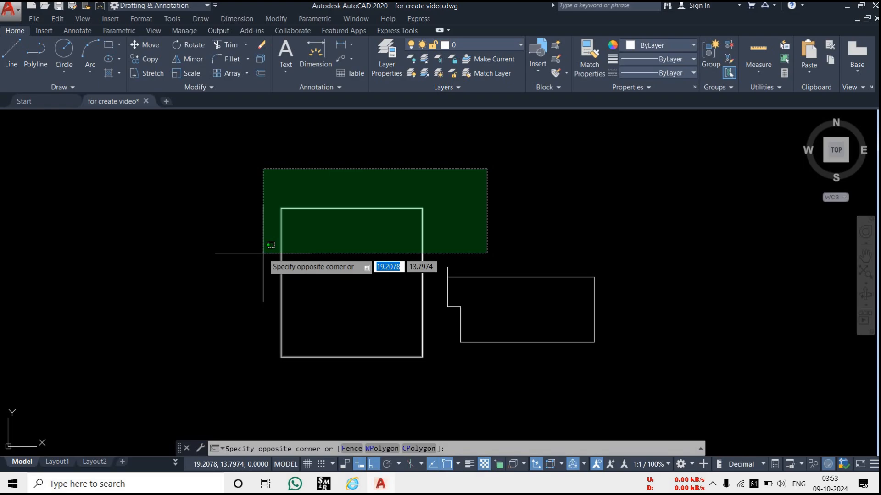
left_click(269, 245)
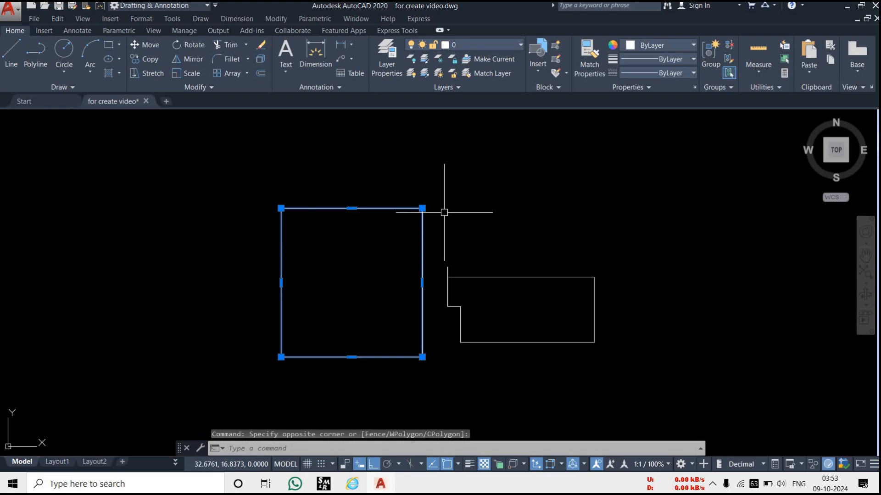
key("Escape")
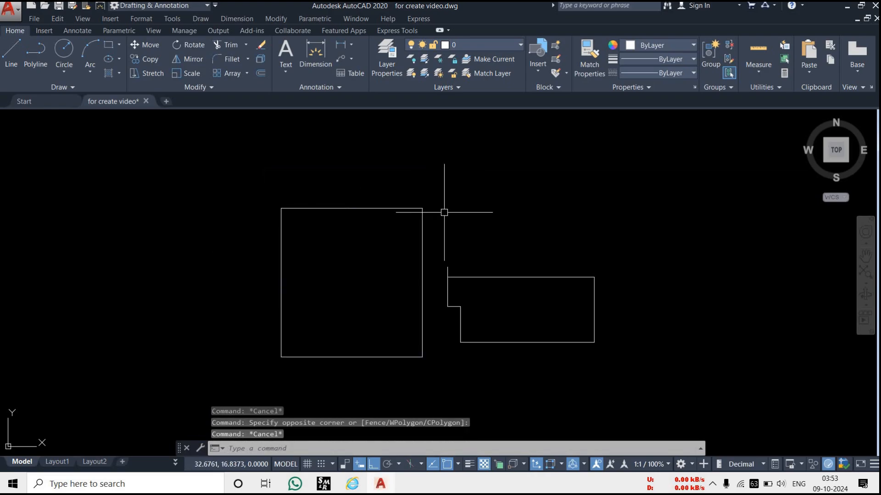
Step: Try a left-to-right window over part of the square, select it with one enclosing it fully, and clear the selection
left_click(200, 167)
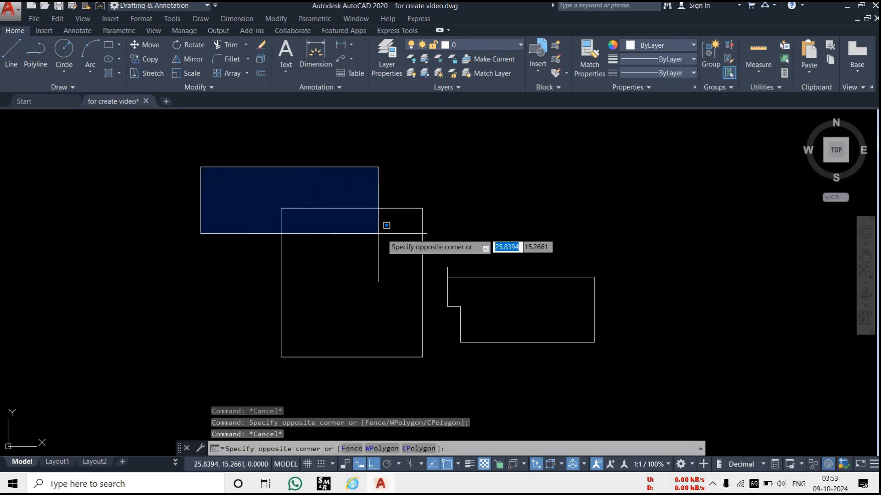
left_click(444, 247)
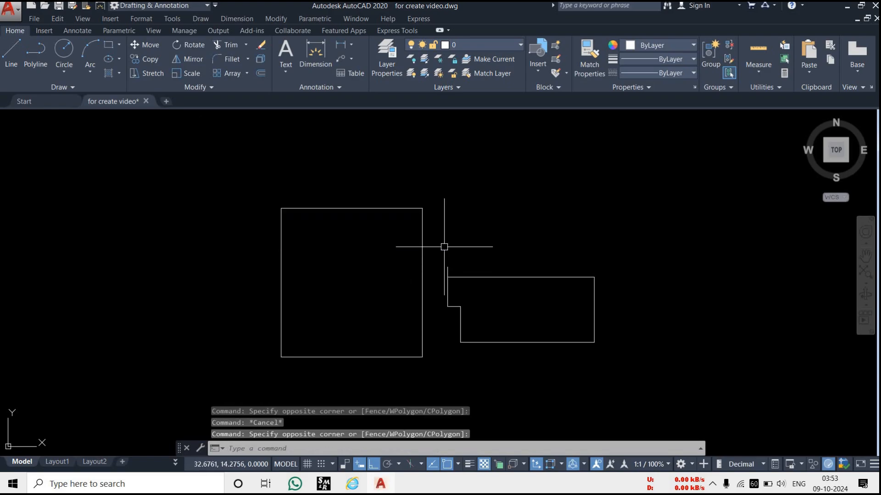
left_click(232, 173)
left_click(437, 362)
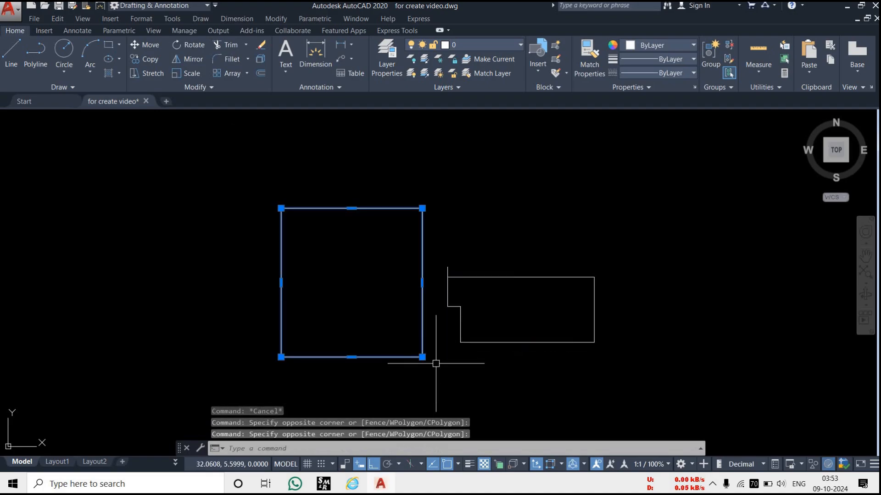
key("Escape")
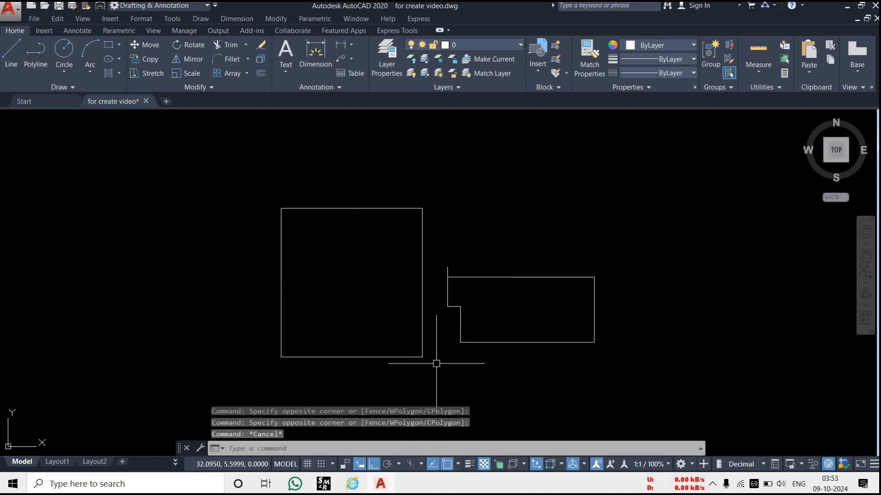